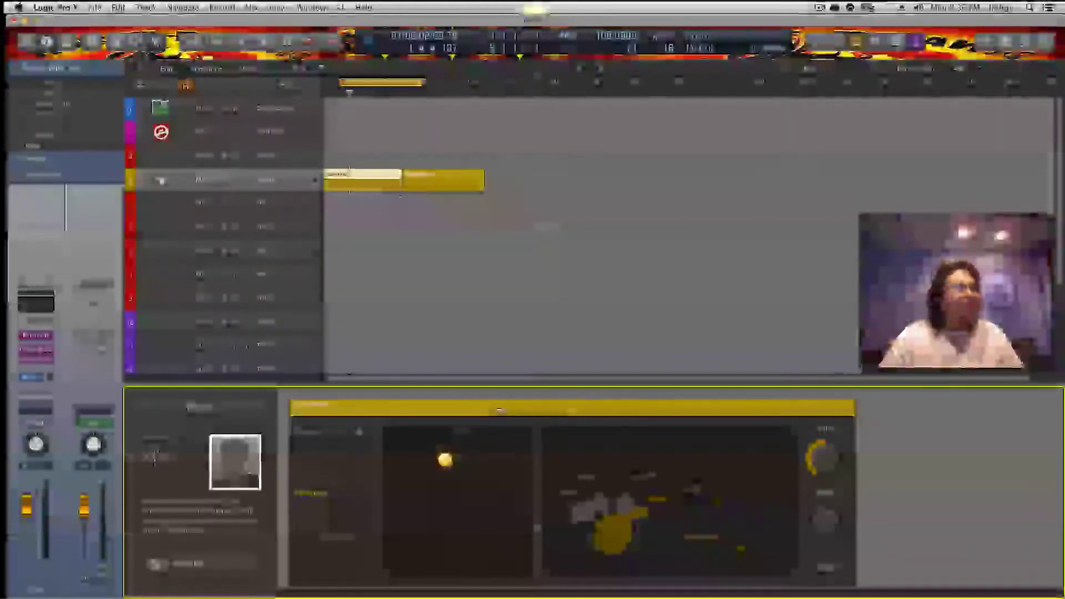
Zoom the arrangement in on the first Drummer region of the SoCal track.
click(406, 176)
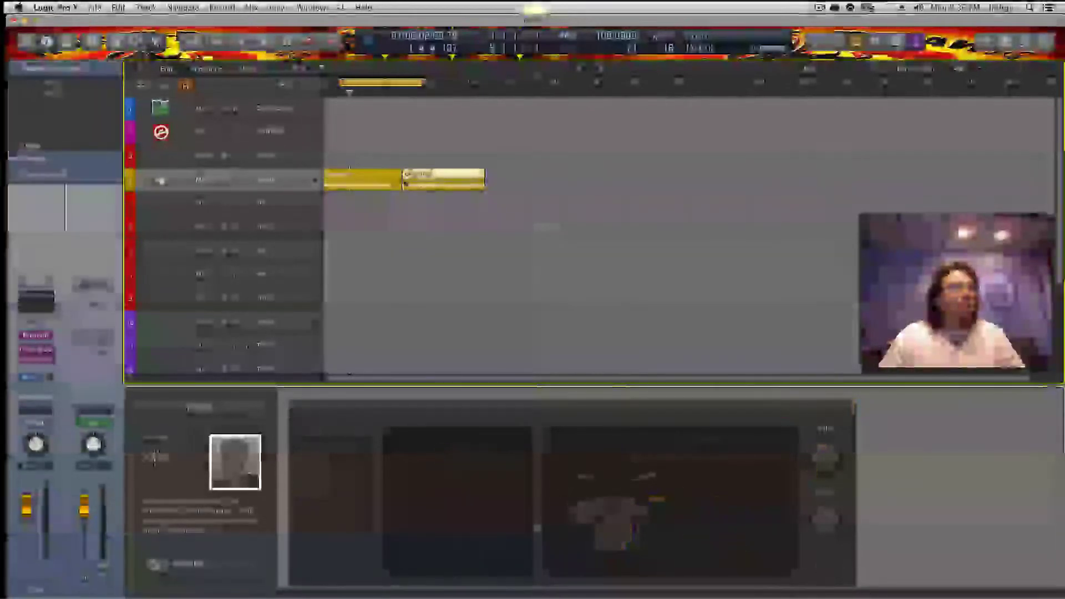
drag(544, 208, 397, 184)
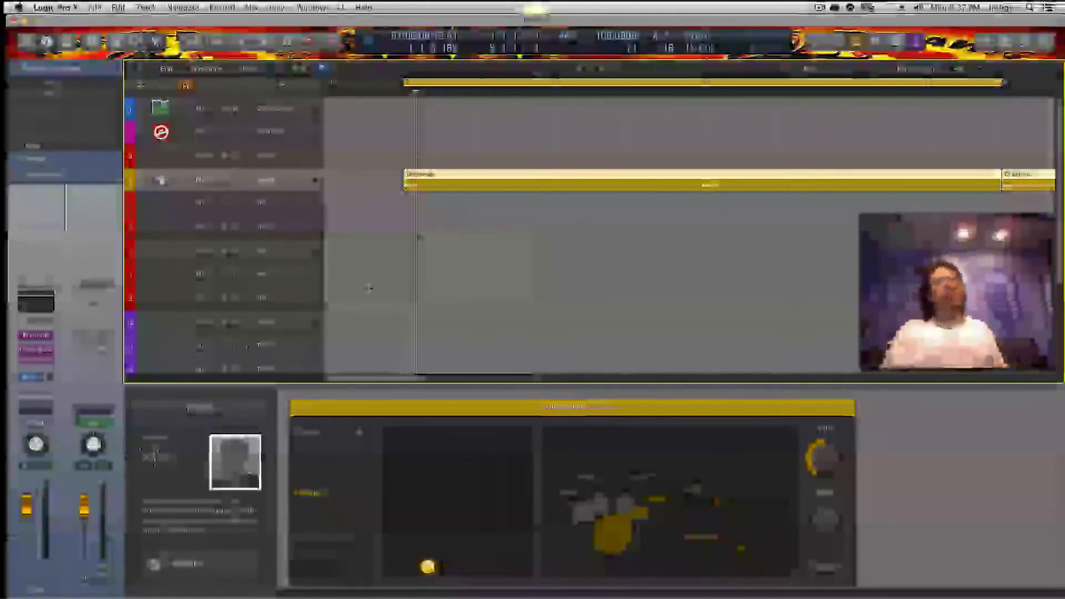
Close both open Finder windows and hide Logic Pro to clear the desktop.
mouse_move(8, 208)
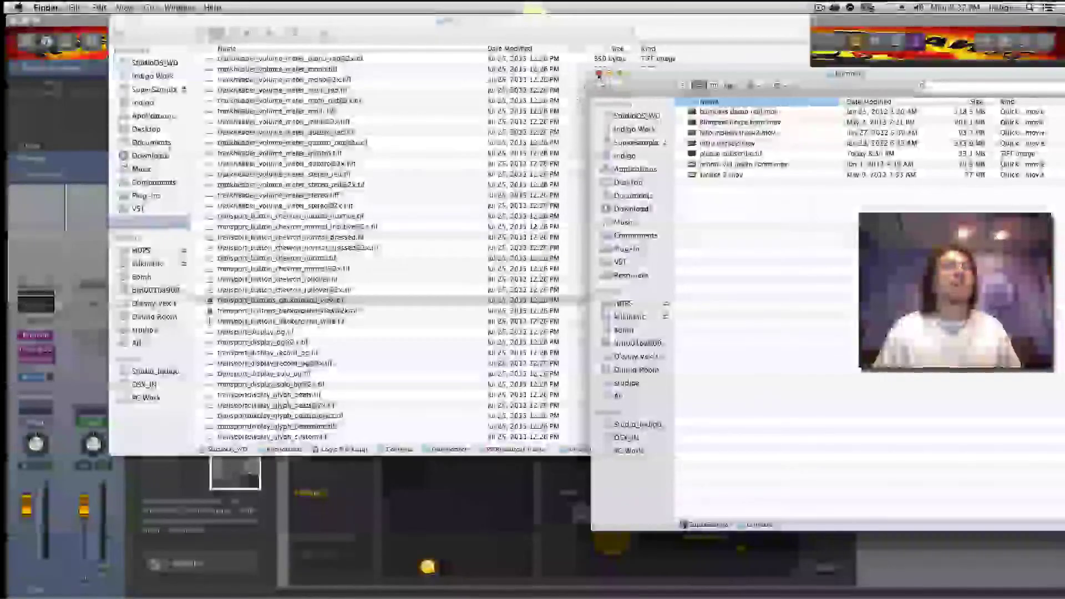
click(599, 74)
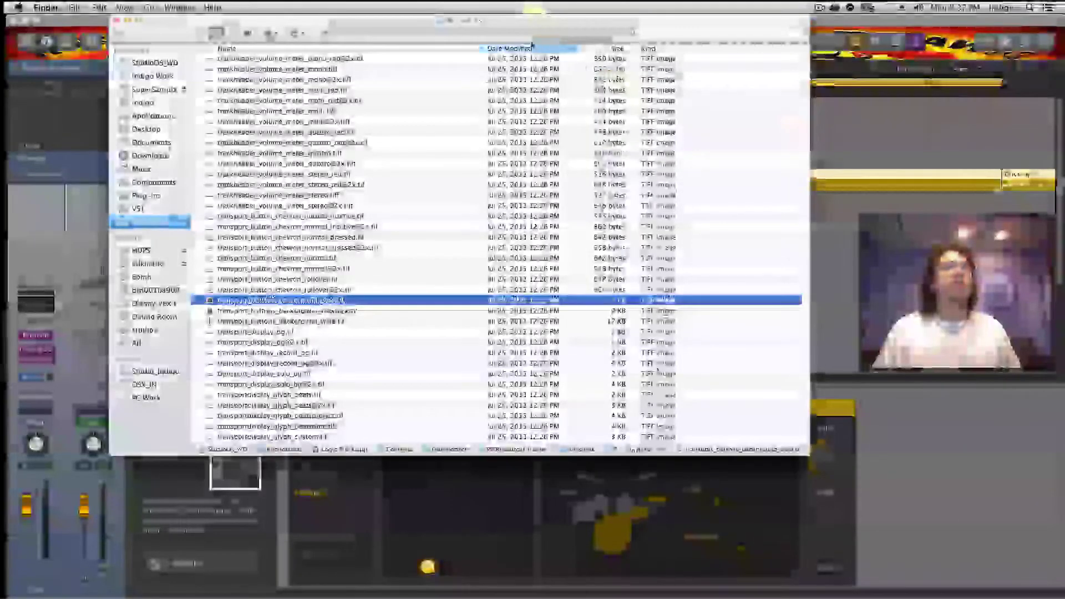
click(117, 20)
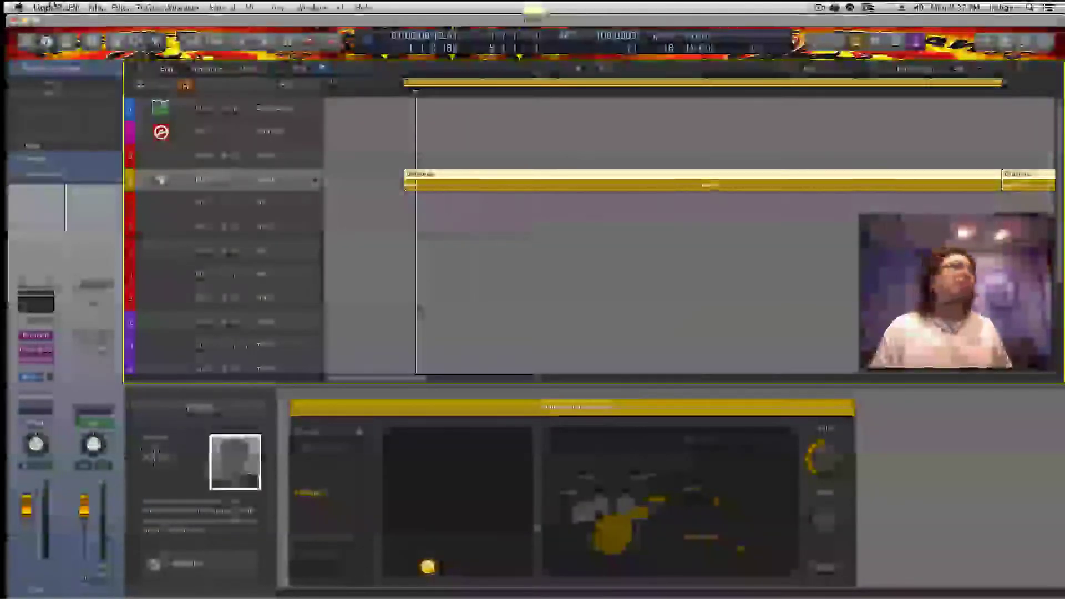
click(419, 310)
click(52, 7)
click(71, 142)
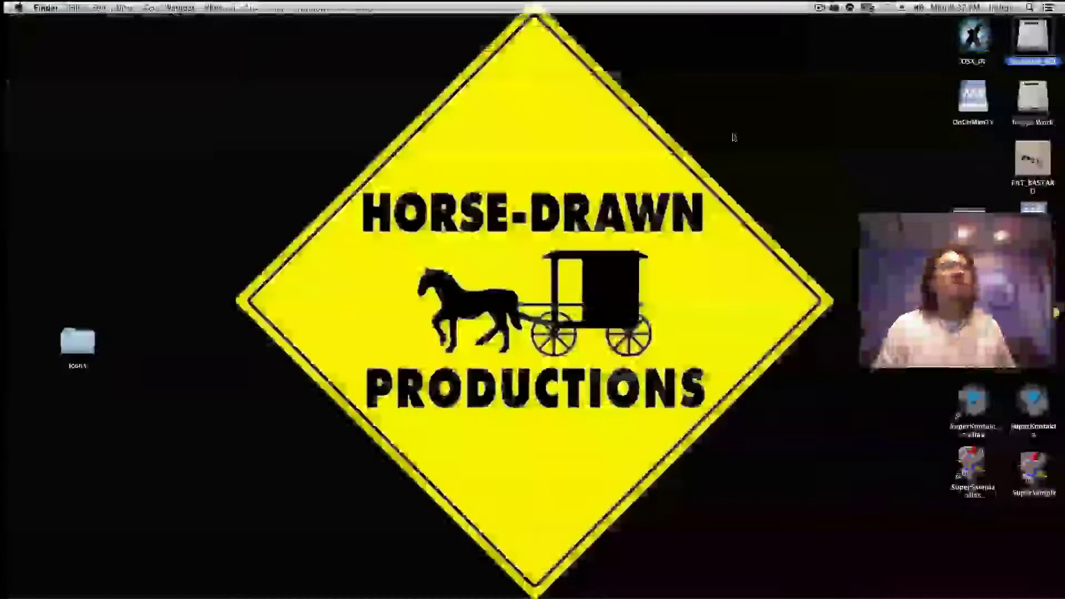
Browse the SuperSamplz drive to MIDI Loops > 510@POP > 0104@DUSTED GROOVES and select dusted_5.mid.
double_click(1031, 42)
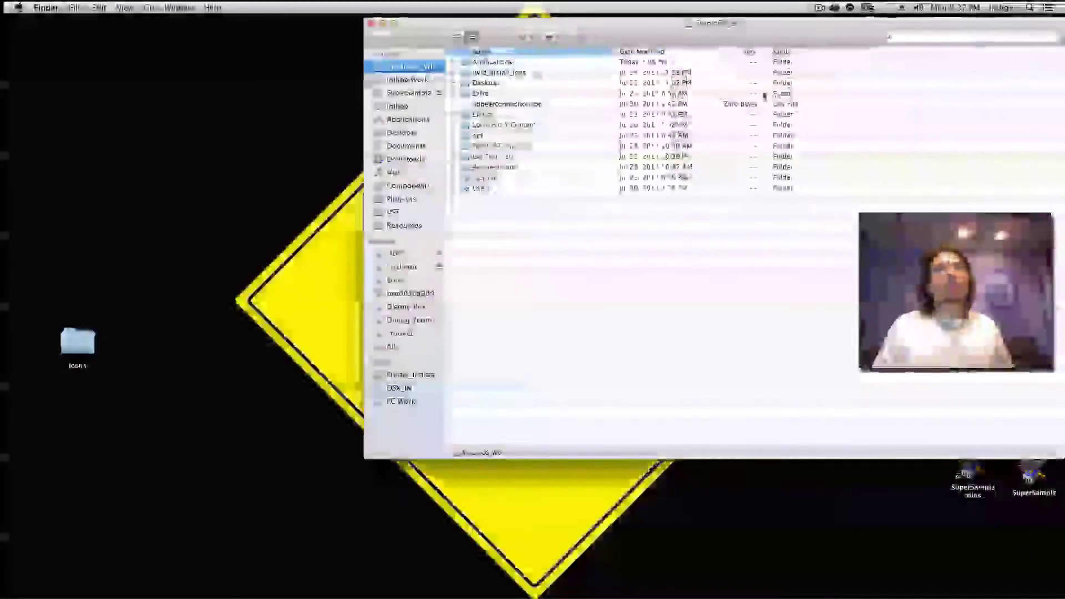
click(410, 94)
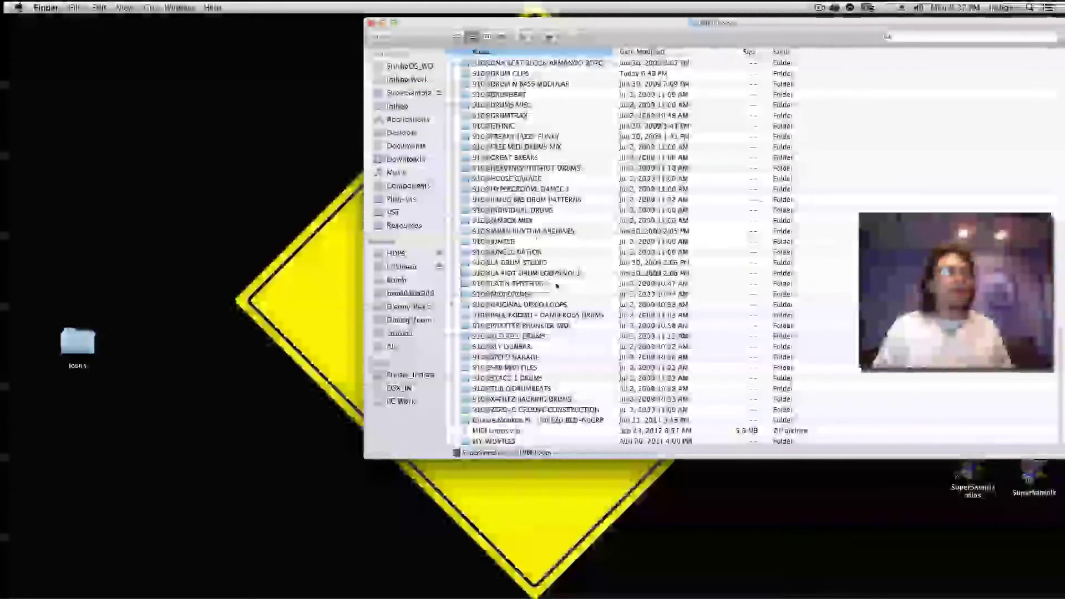
click(504, 348)
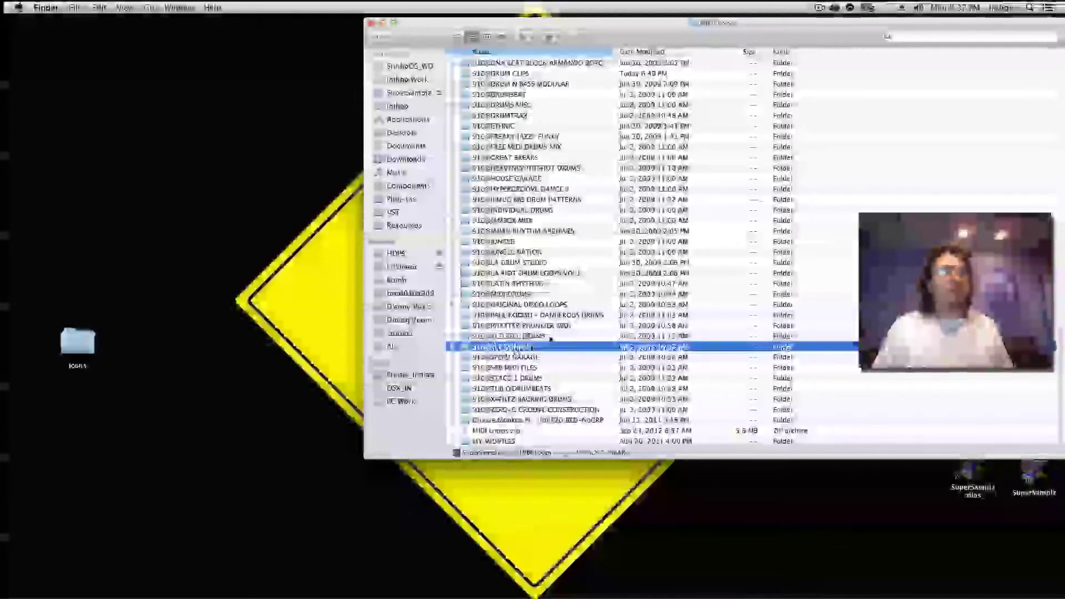
scroll(551, 340, up, 15)
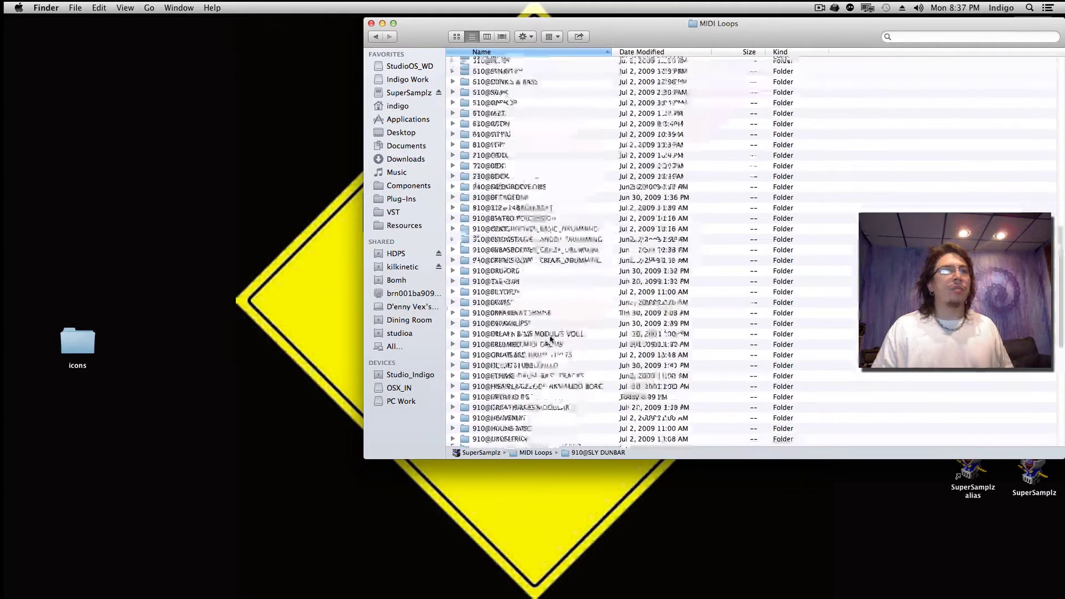
scroll(551, 340, up, 5)
scroll(510, 259, up, 3)
double_click(502, 239)
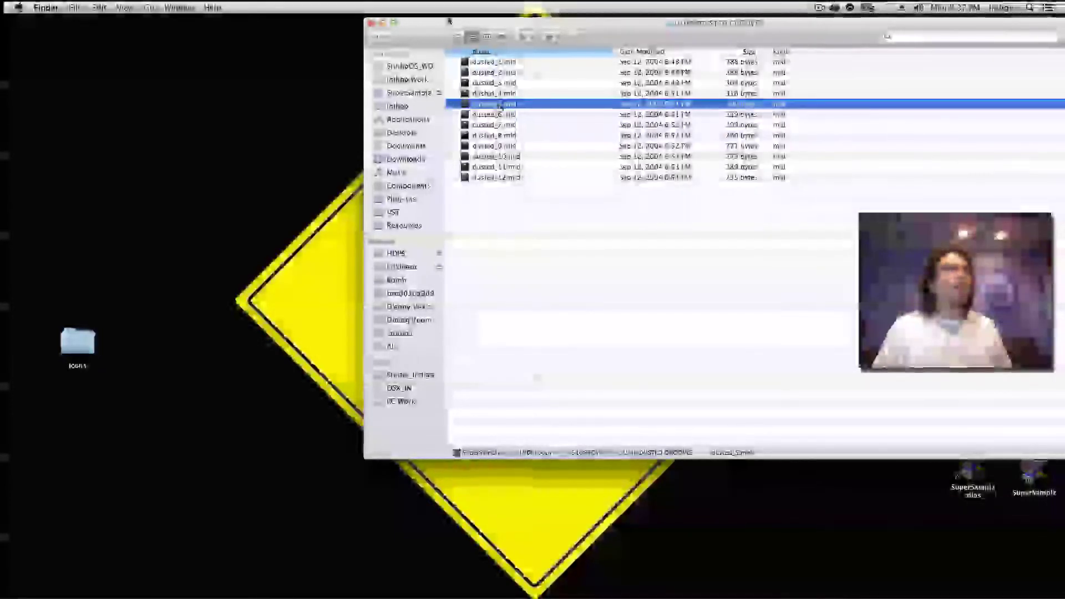
Move the Finder window aside and audition dusted_5.mid in a Quick Look preview.
drag(449, 21, 741, 17)
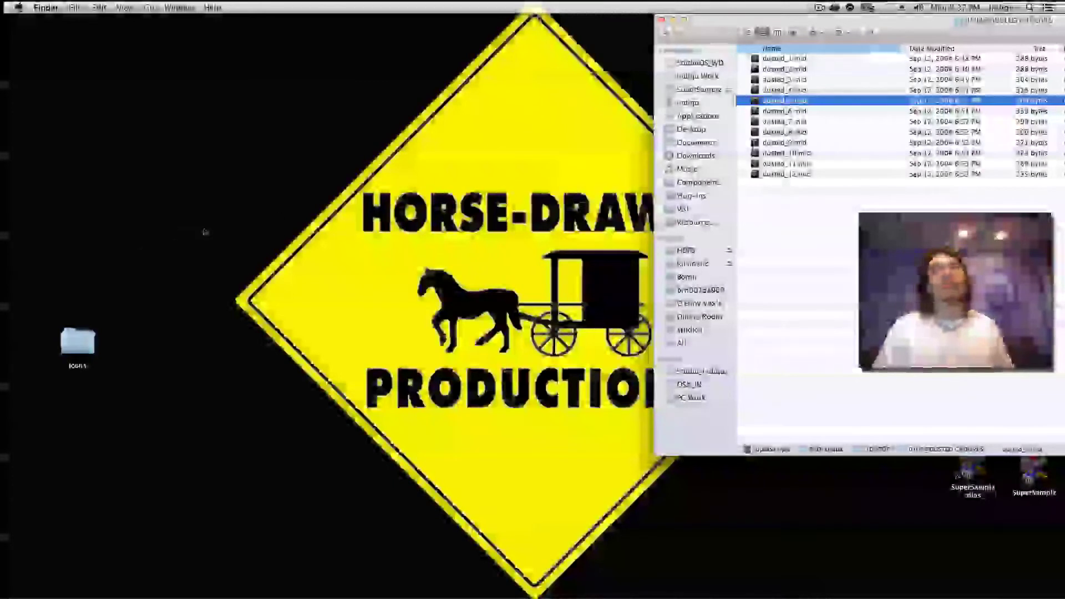
key(space)
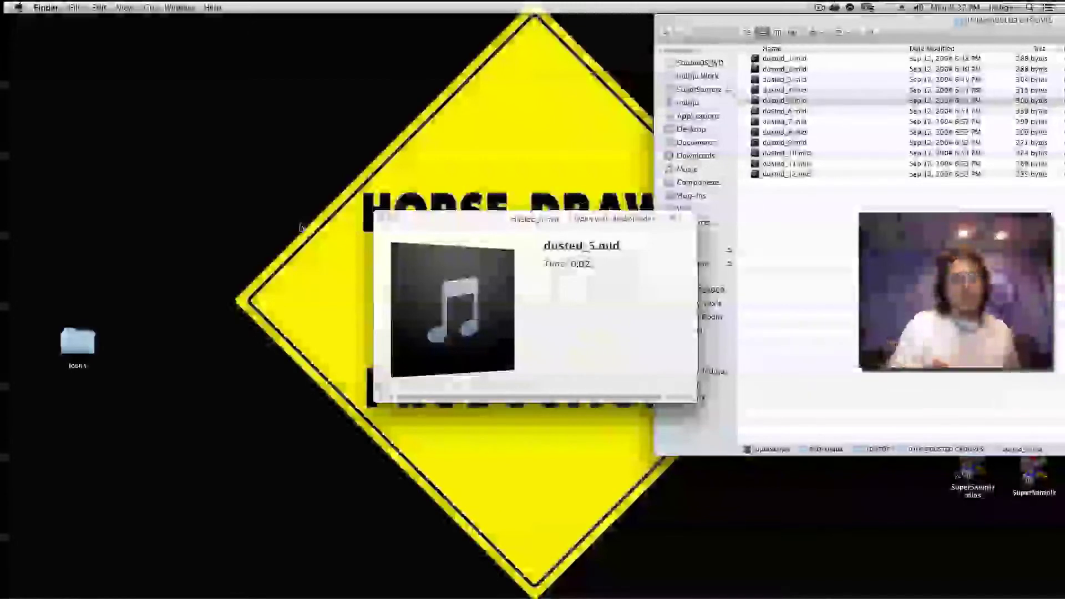
key(space)
key(space)
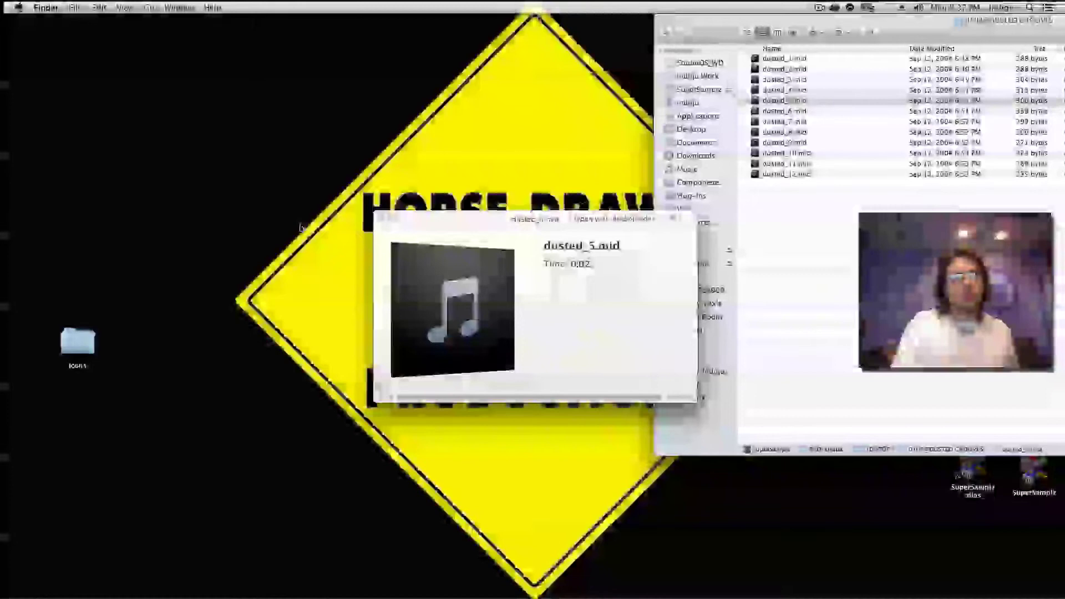
key(space)
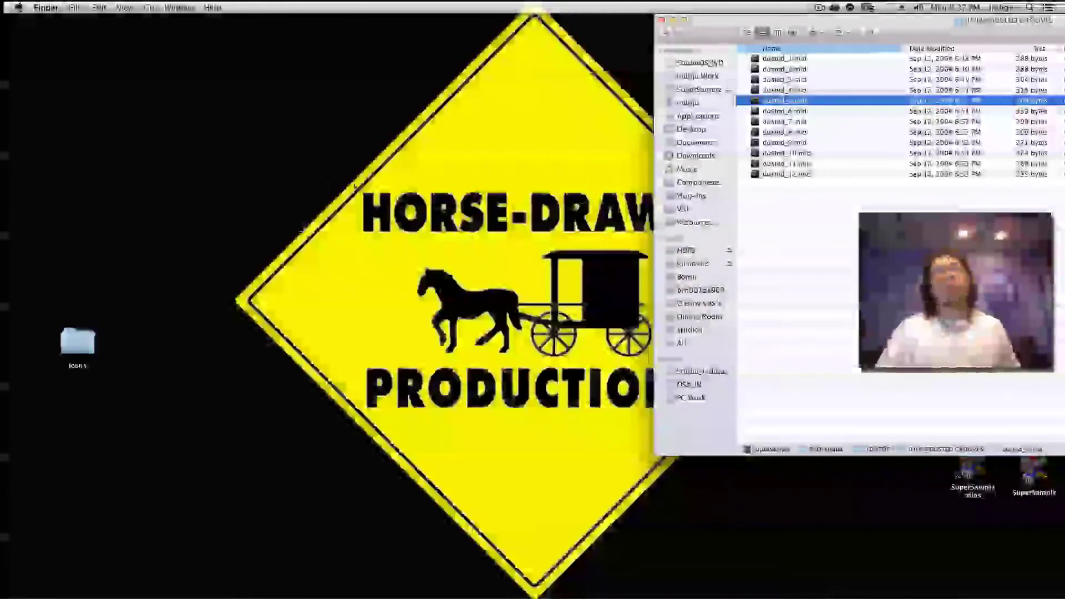
Switch to Logic Pro and place dusted_5.mid on the Inst 4 track at bar 1, then move the project window back into place.
mouse_move(6, 340)
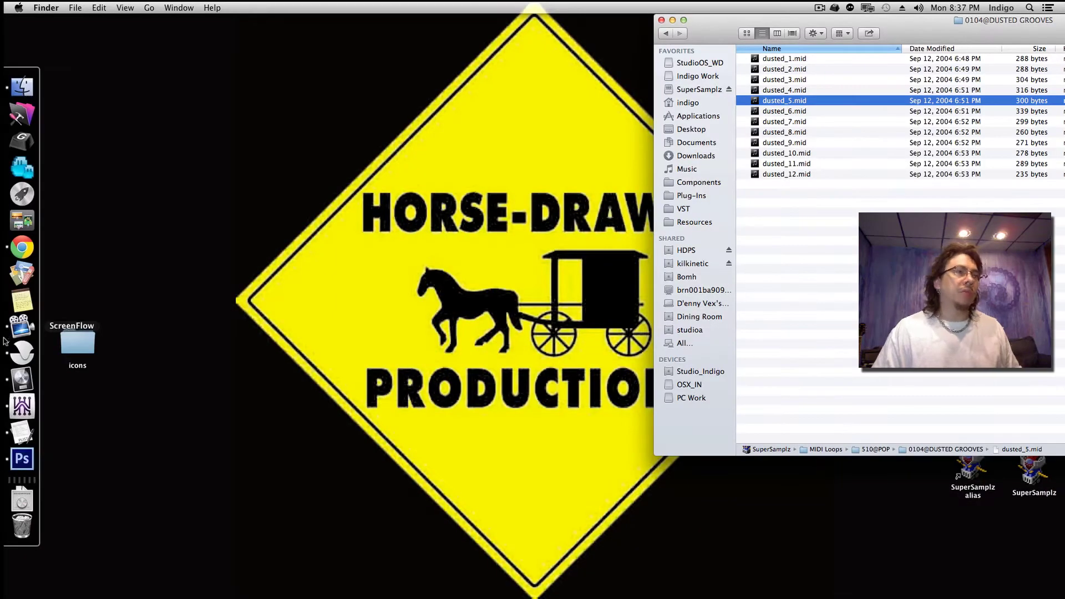
click(21, 379)
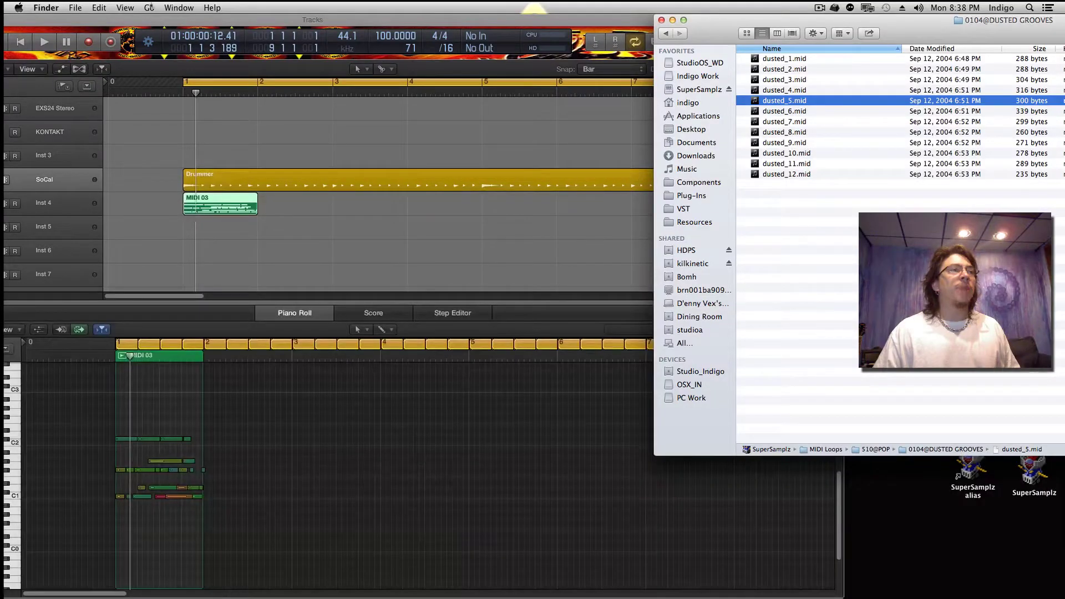
drag(125, 18, 372, 7)
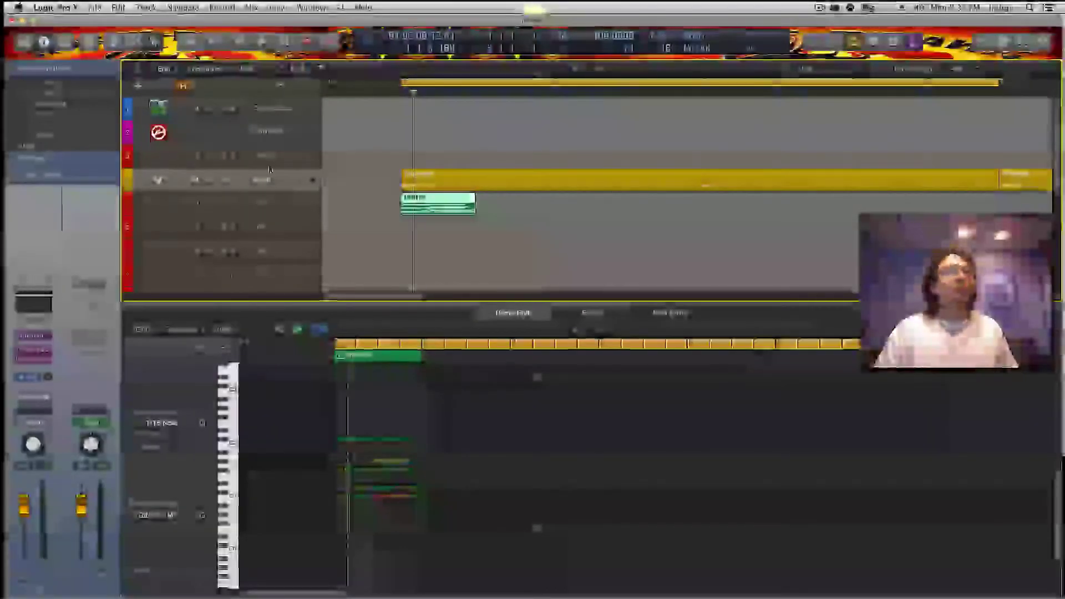
Play the arrangement briefly, then move the first Drummer region from SoCal to the Inst 3 track and mute it.
key(space)
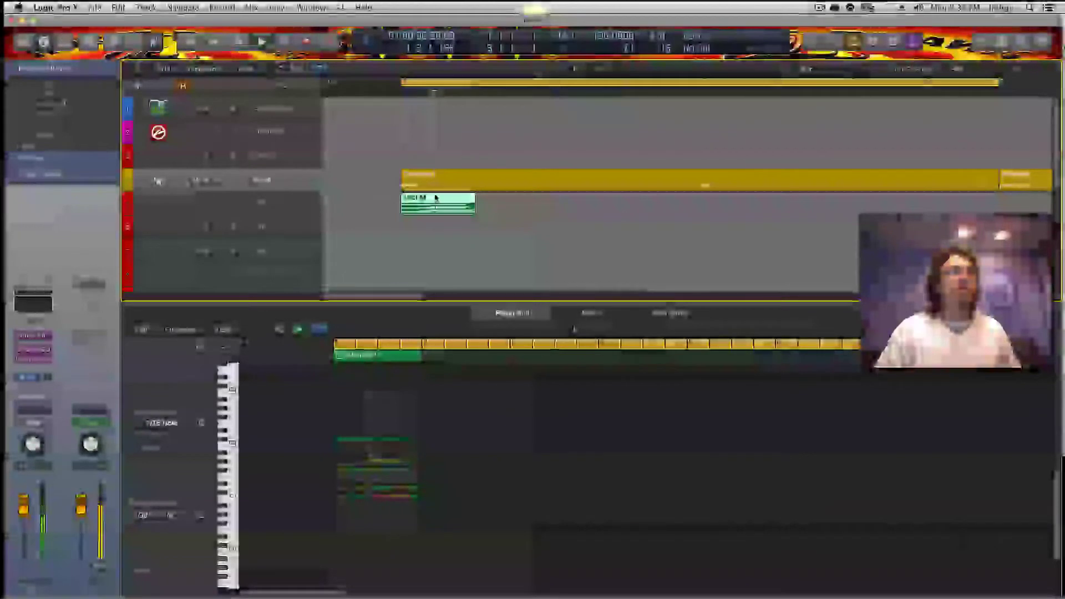
click(451, 176)
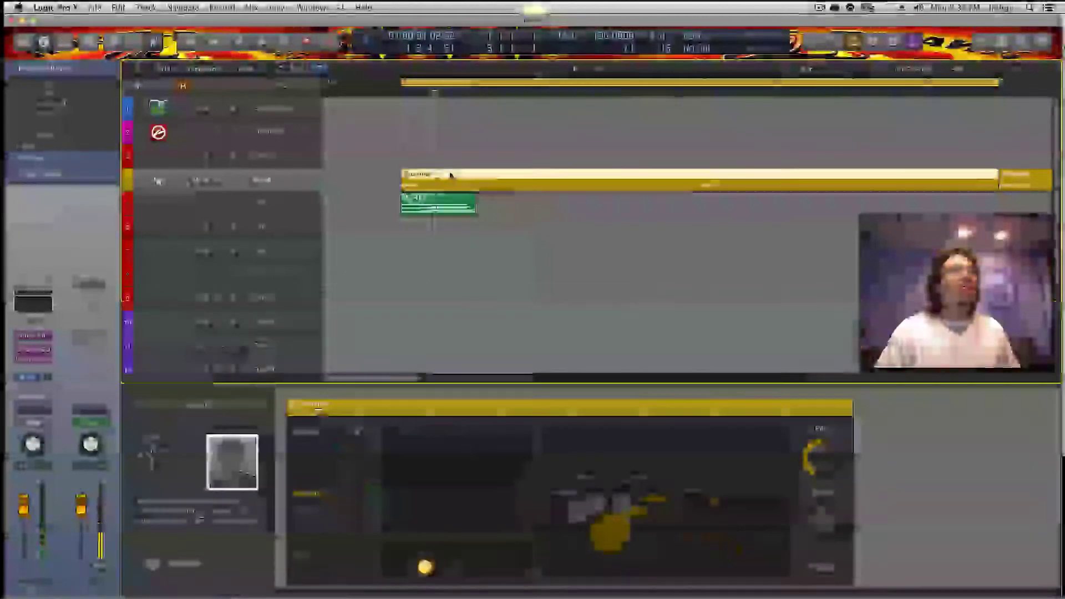
click(263, 161)
click(263, 183)
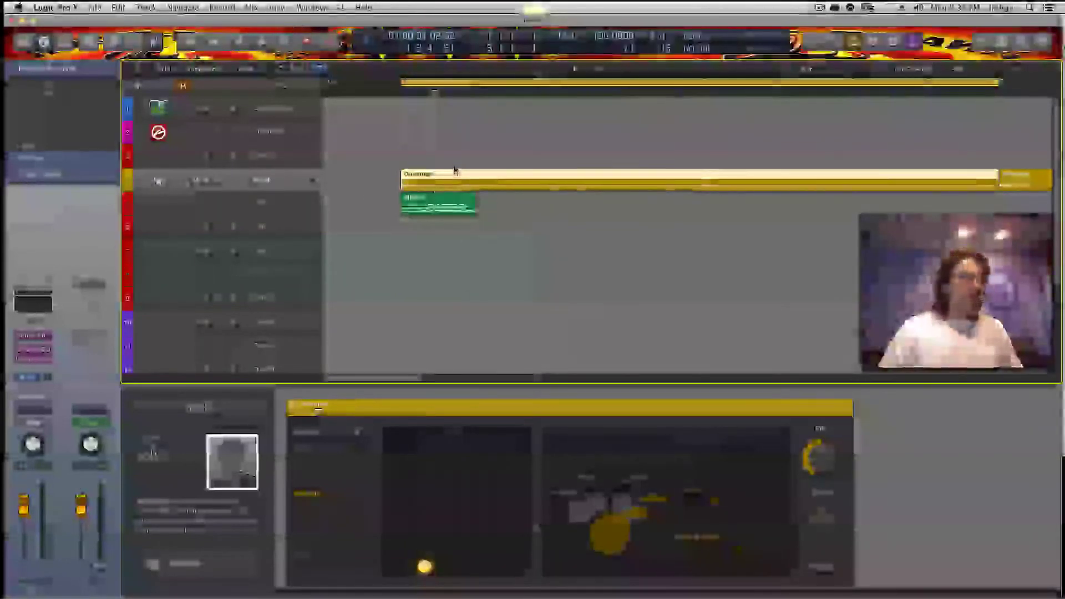
drag(456, 176, 456, 163)
key(m)
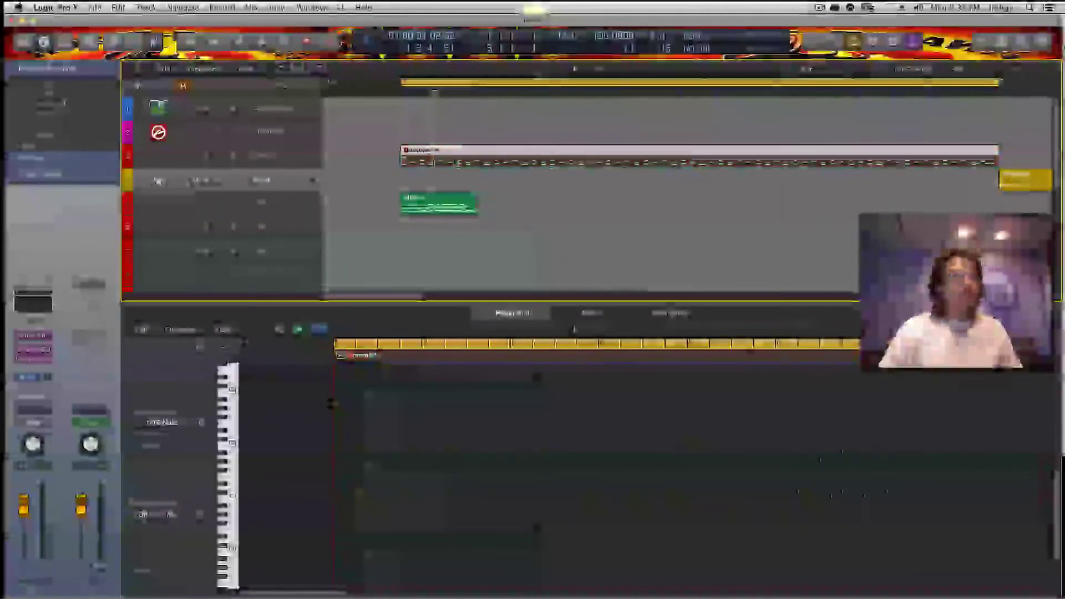
Move the MIDI region from Inst 4 to the SoCal track at bar 1, play it, and copy it to bar 2.
drag(427, 198, 442, 177)
key(space)
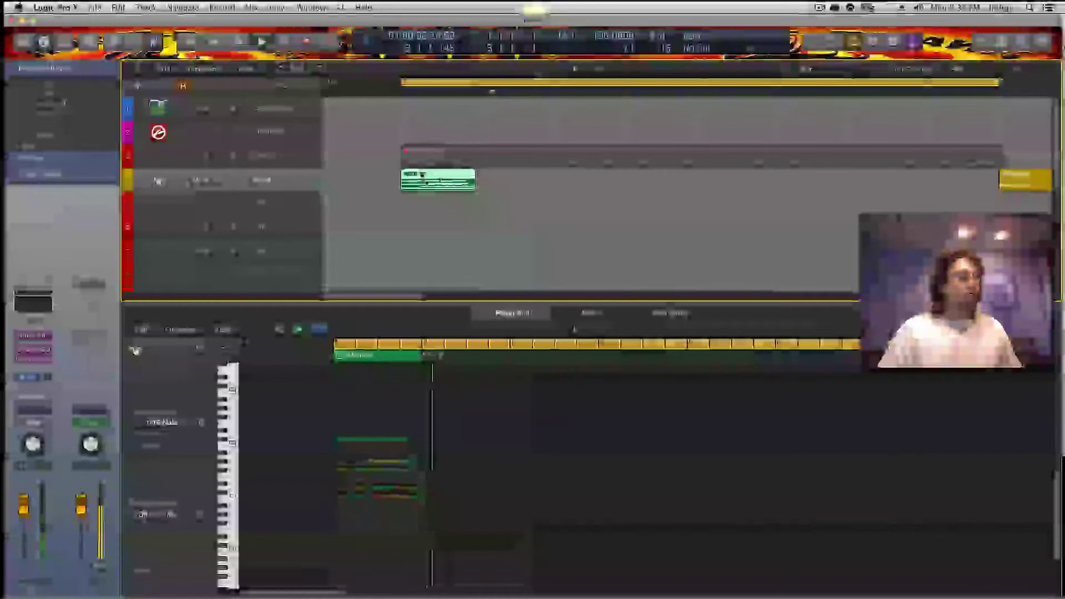
drag(421, 176, 496, 177)
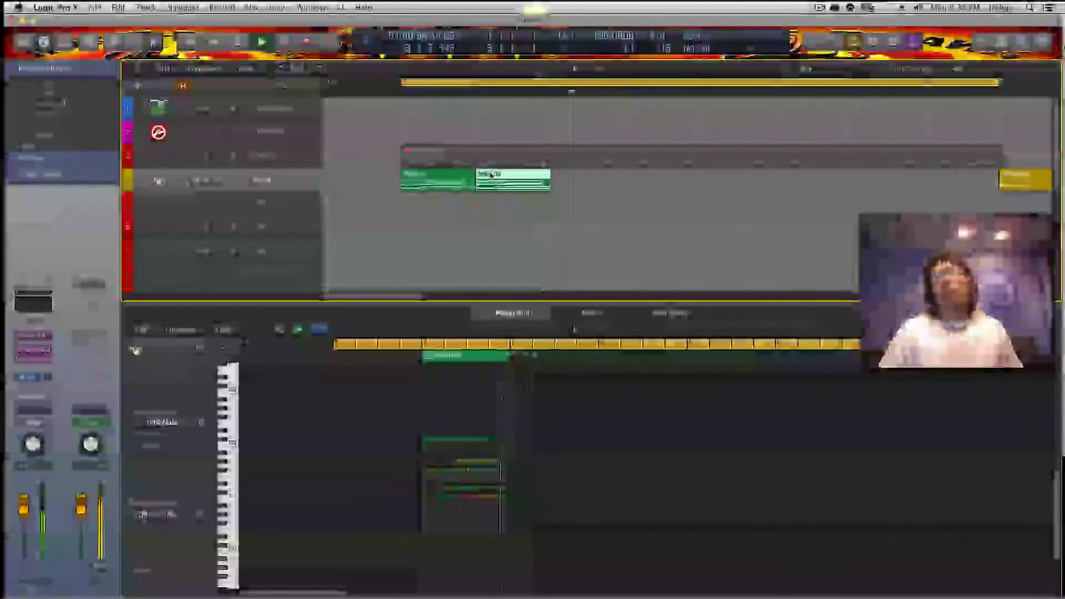
key(space)
Inspect the first MIDI region's notes in the Piano Roll and delete both MIDI regions from the SoCal track.
click(432, 179)
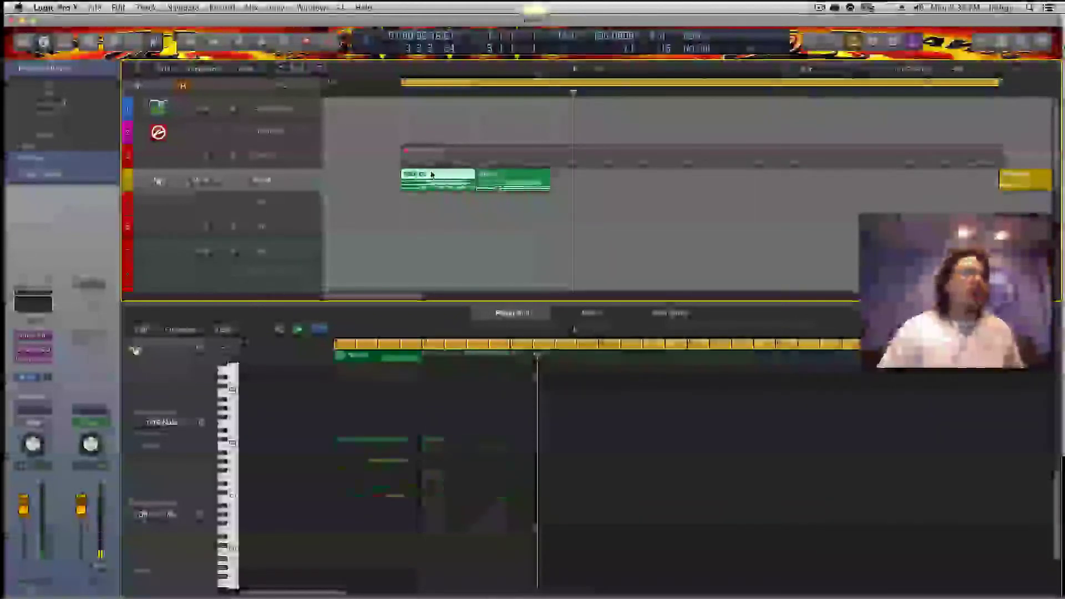
click(366, 380)
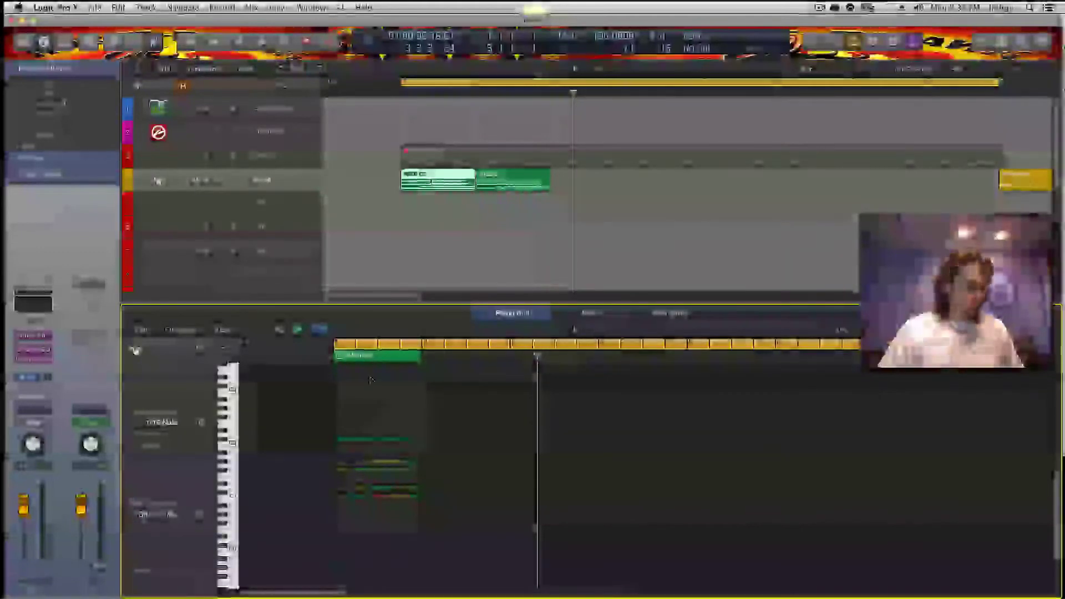
key(super+Right)
key(super+Right)
key(super+Right)
key(super+Right)
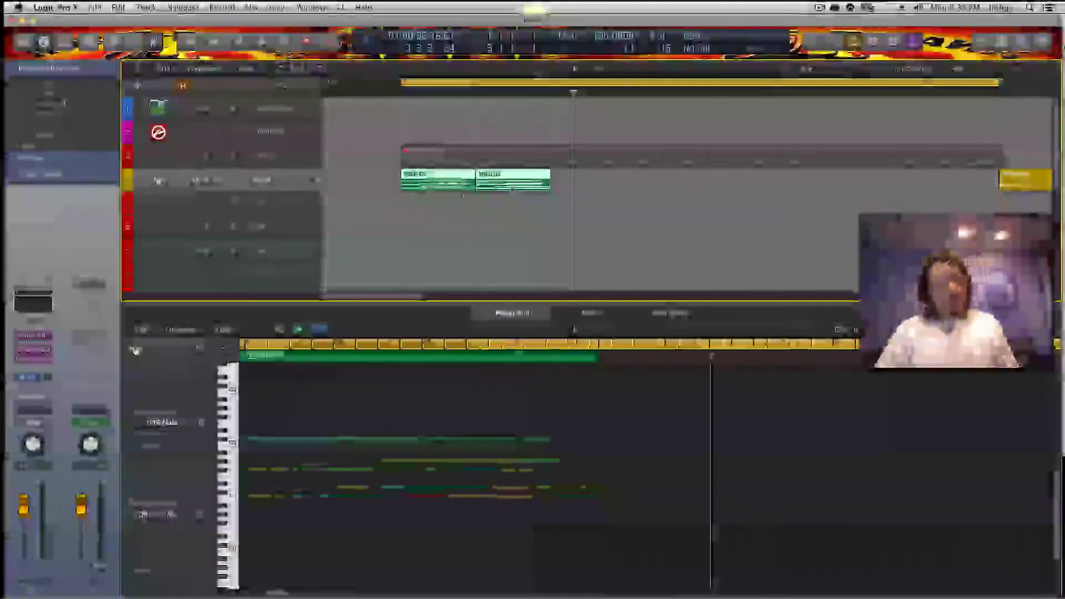
key(Delete)
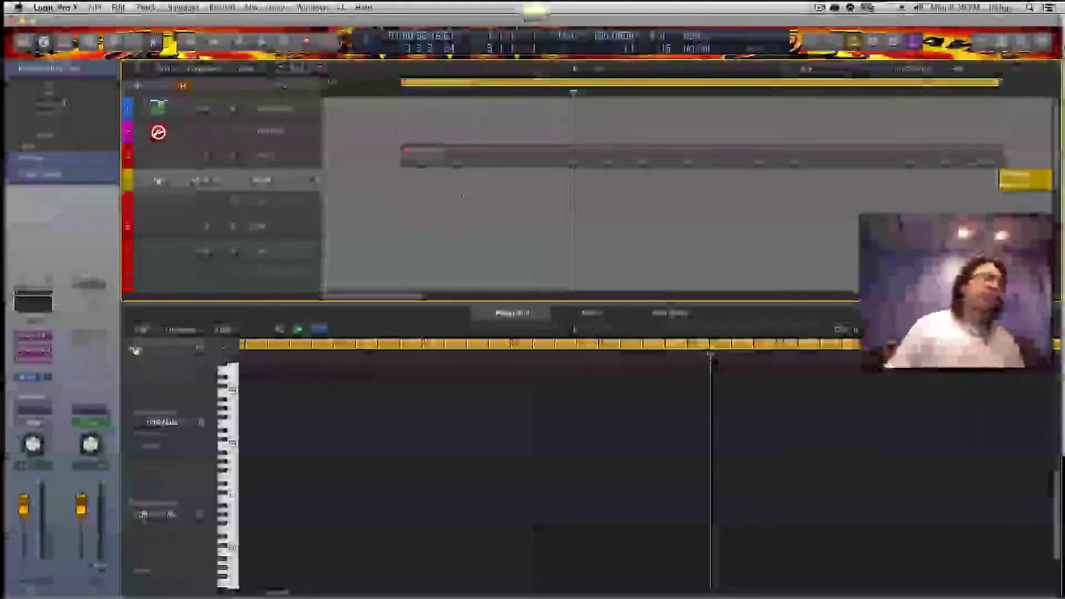
Record-enable the Inst 4 track and load Superior Drummer as its instrument.
click(233, 203)
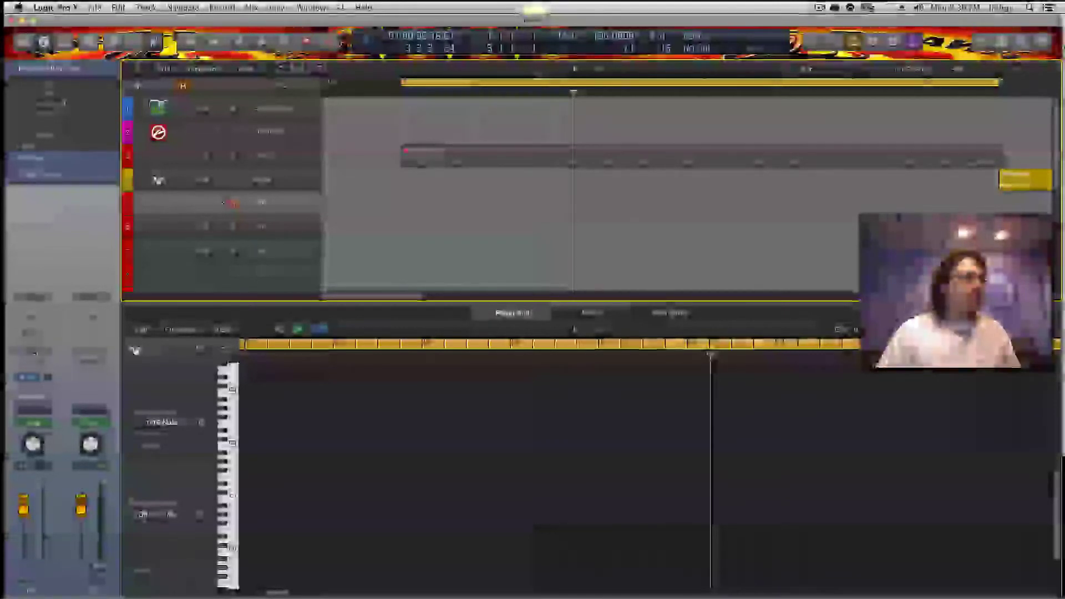
click(33, 351)
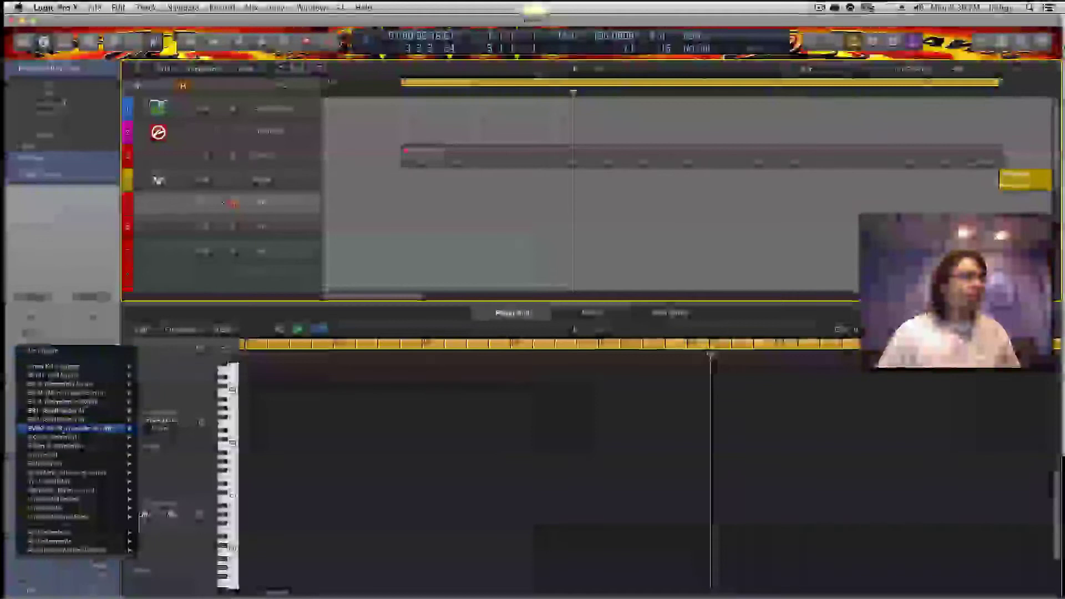
mouse_move(68, 542)
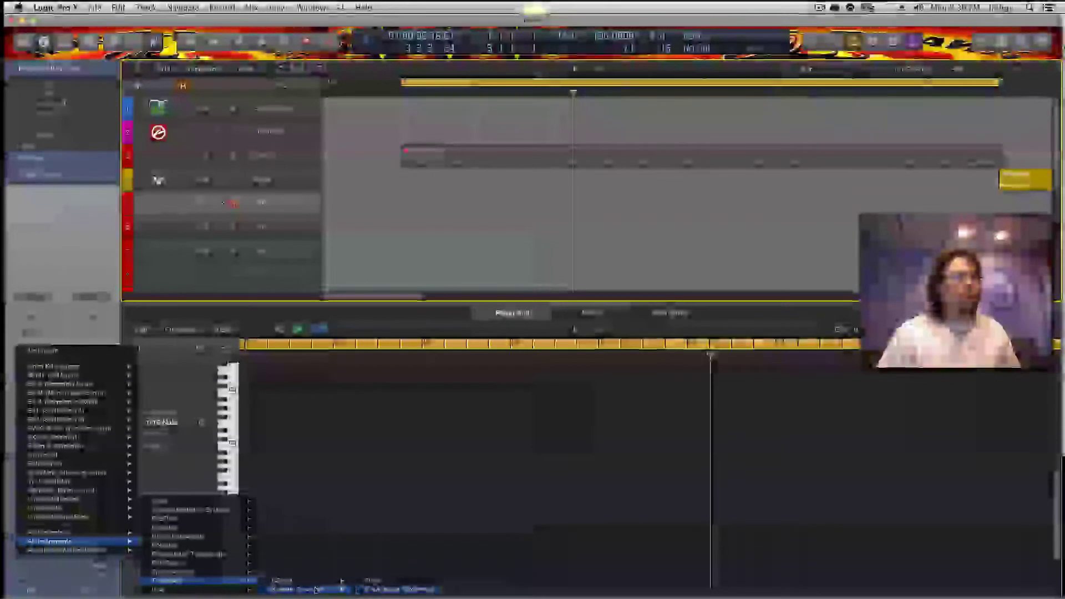
click(399, 589)
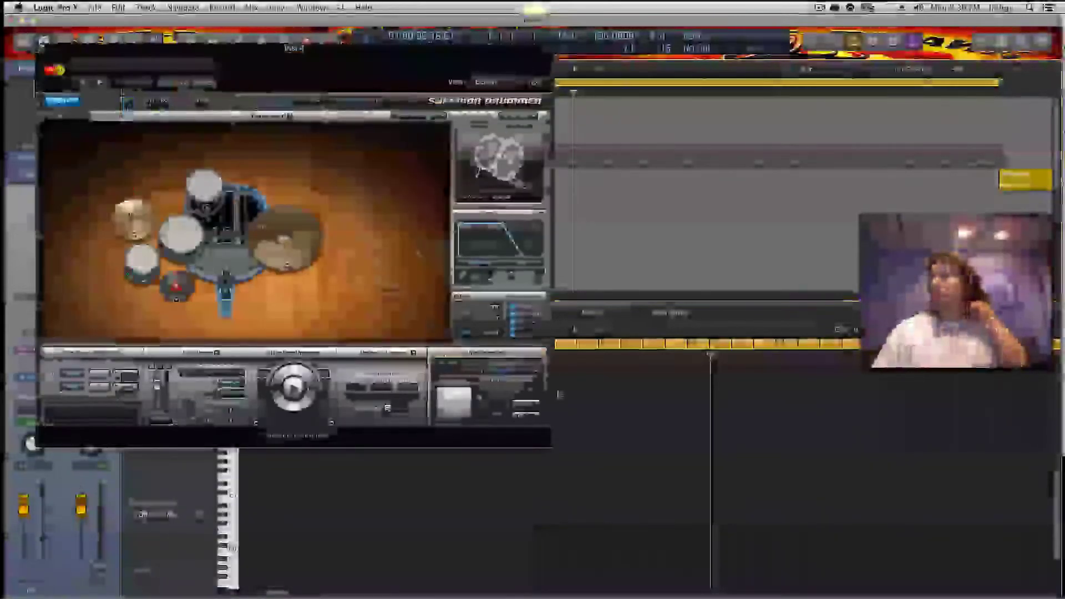
Move the Superior Drummer window clear of the track area and load the Pop/Rock kit.
drag(248, 49, 614, 121)
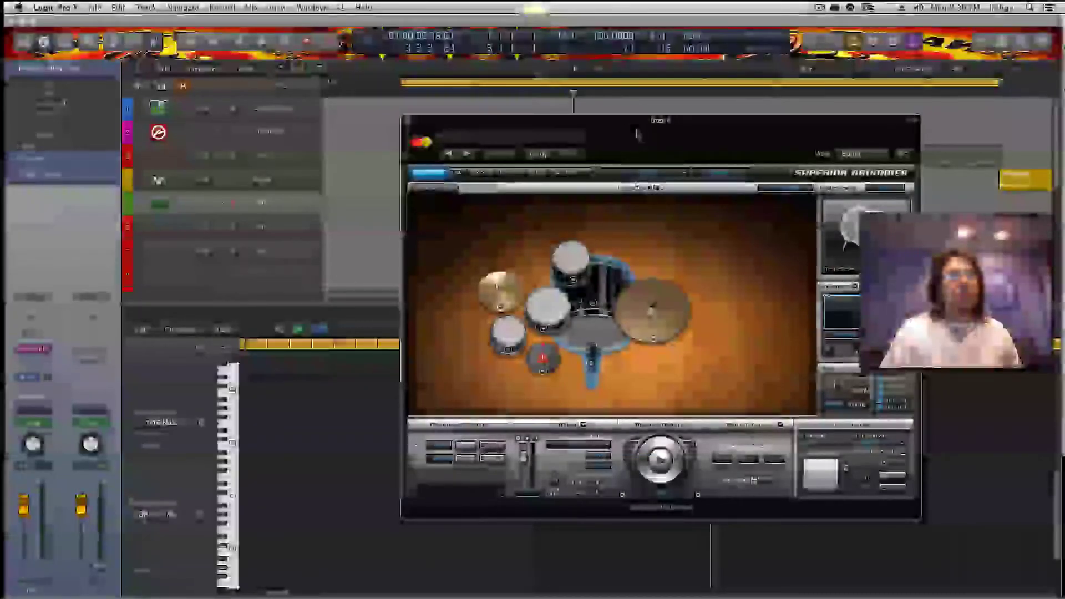
drag(637, 134, 647, 247)
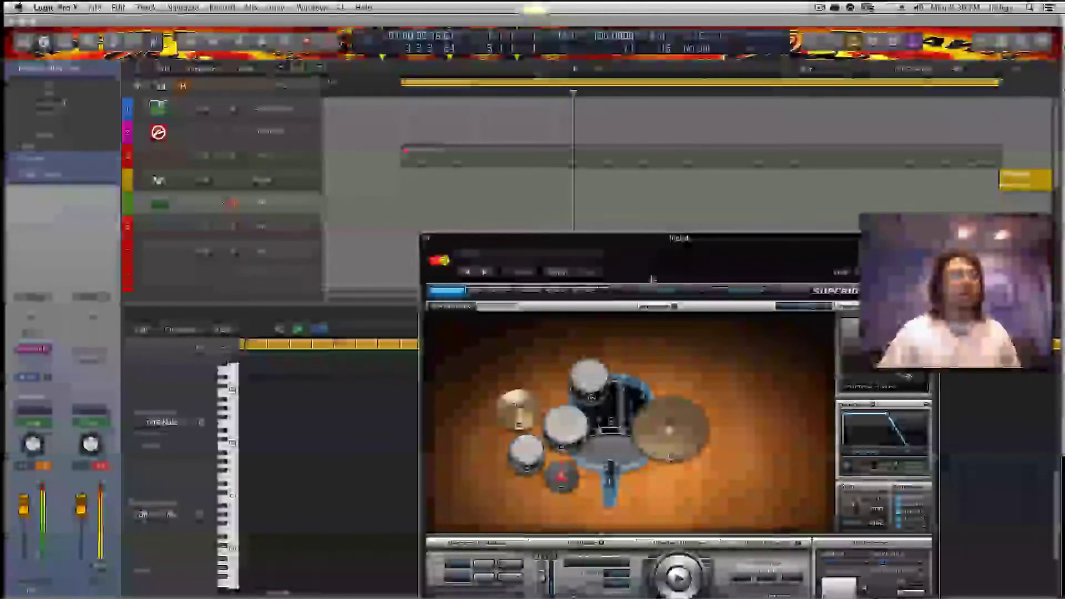
click(656, 305)
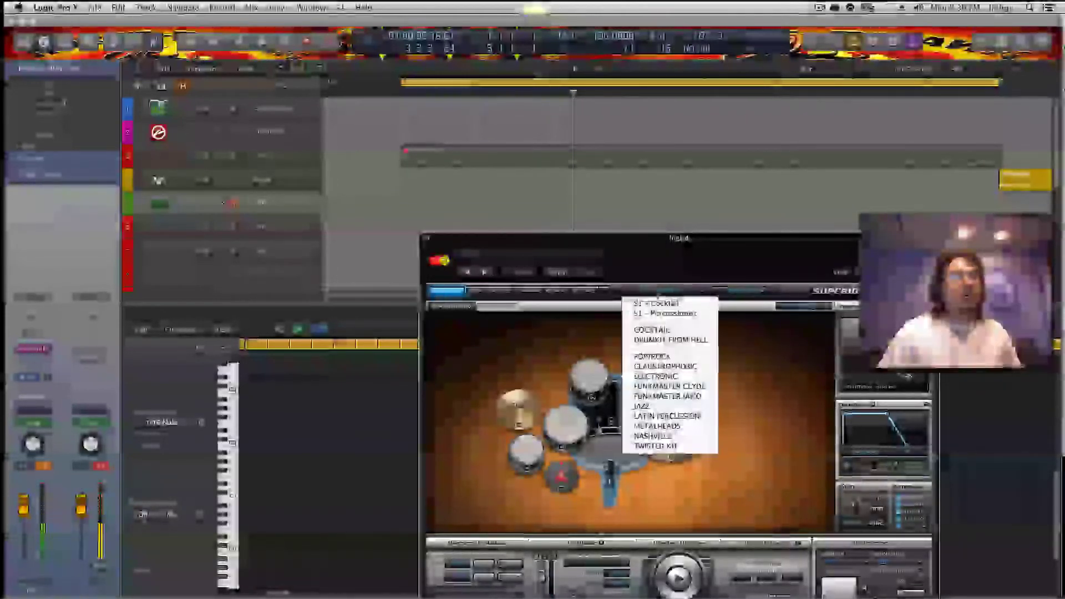
click(683, 357)
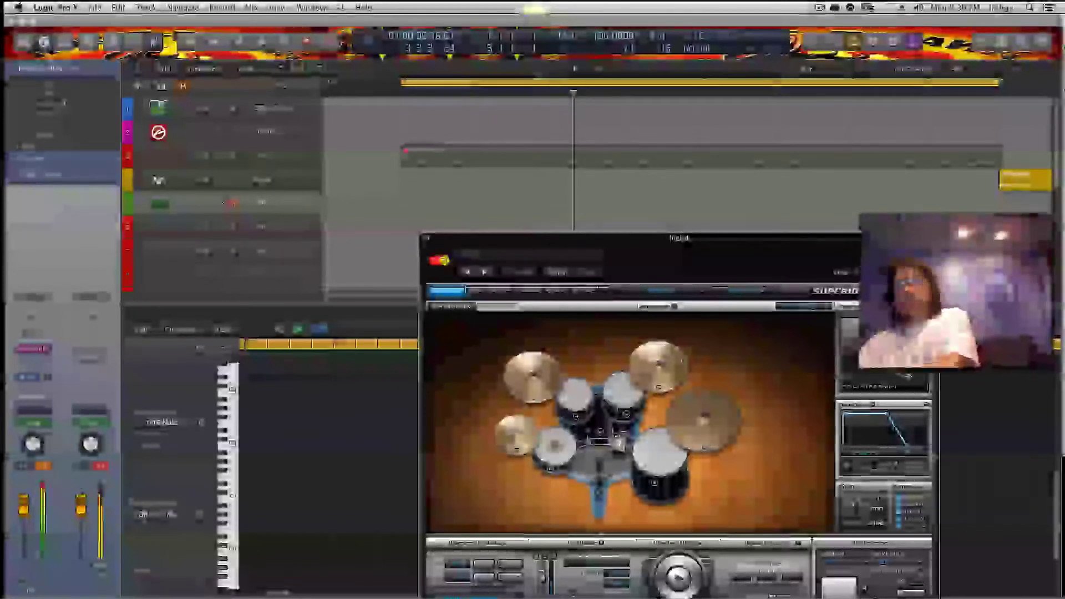
Record a drum part on the Inst 4 track with Superior Drummer and trim the region's start to bar 1.
key(r)
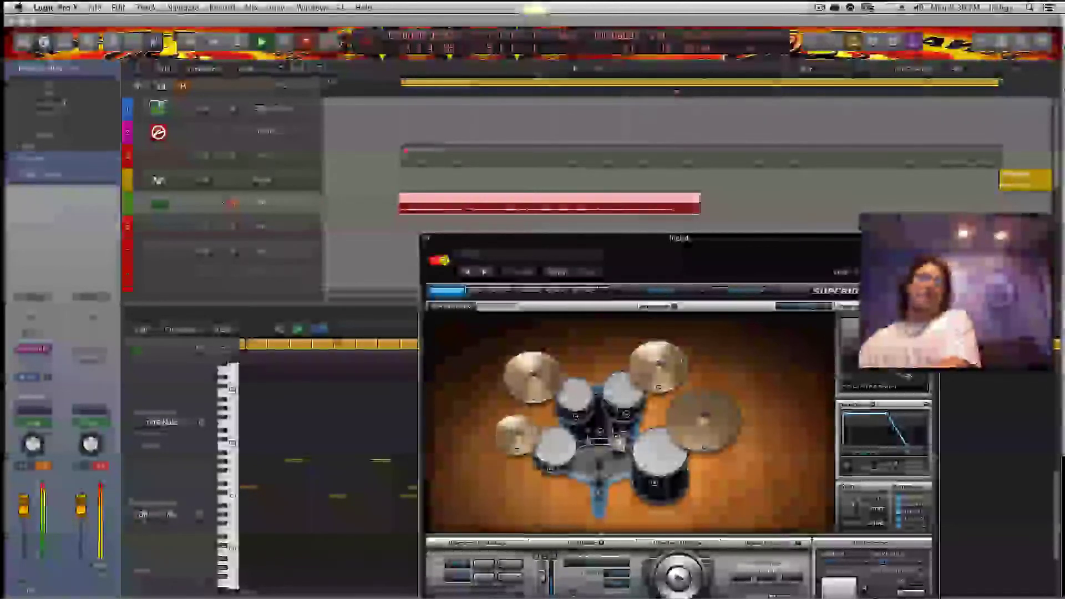
key(space)
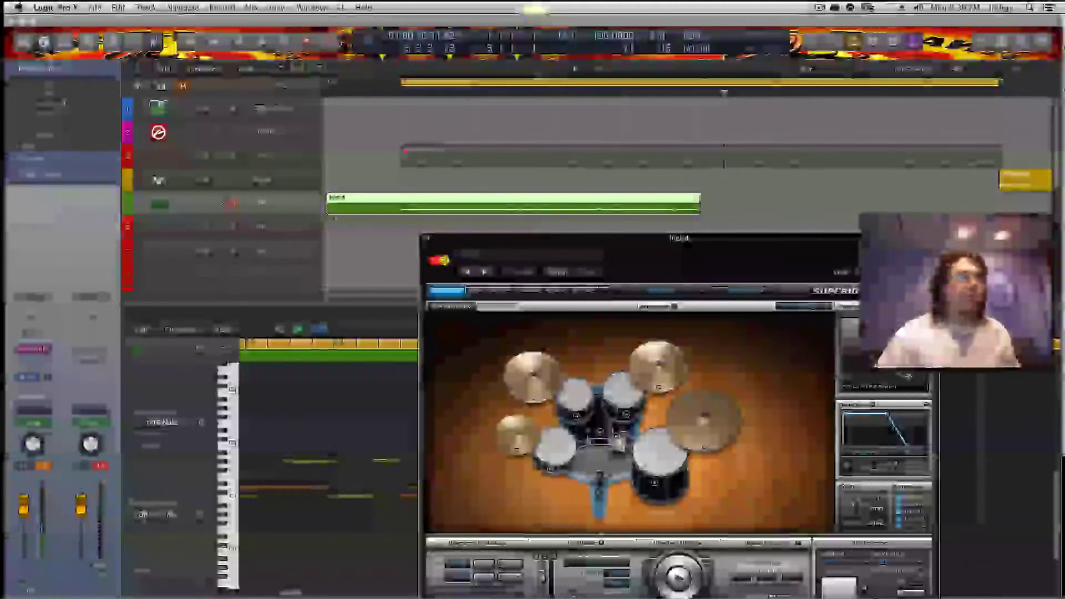
click(364, 168)
click(387, 211)
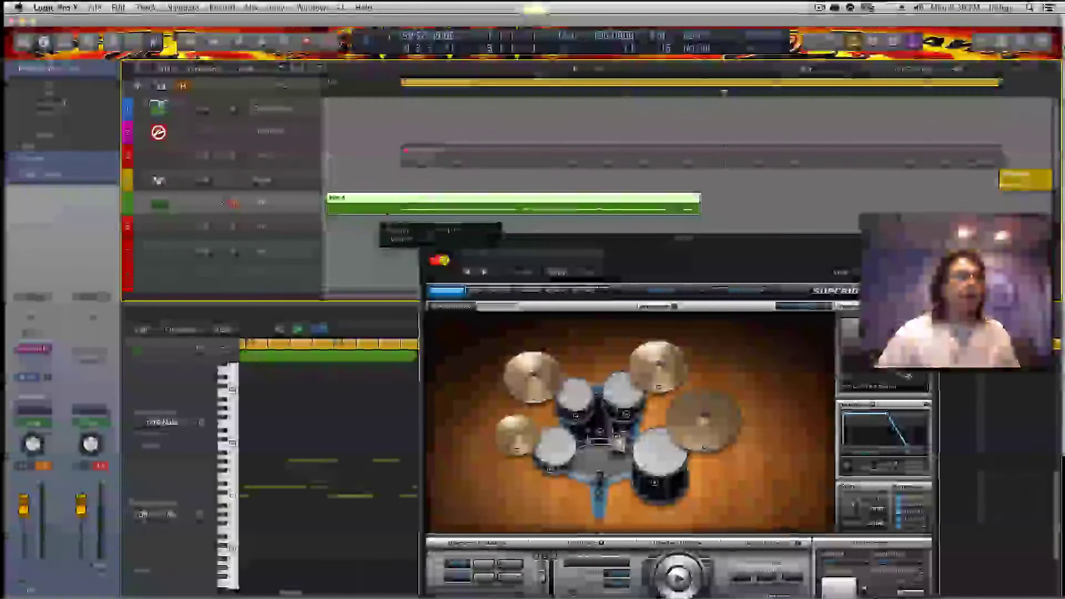
drag(387, 213, 388, 213)
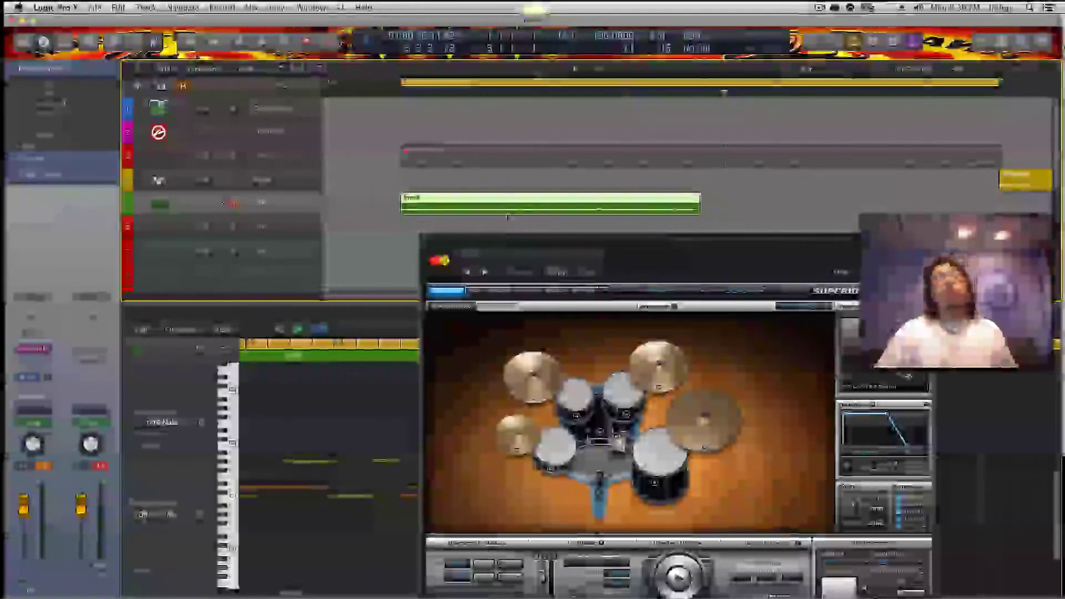
Play the recorded region on Inst 4, then move it up to the SoCal track and play it there.
key(space)
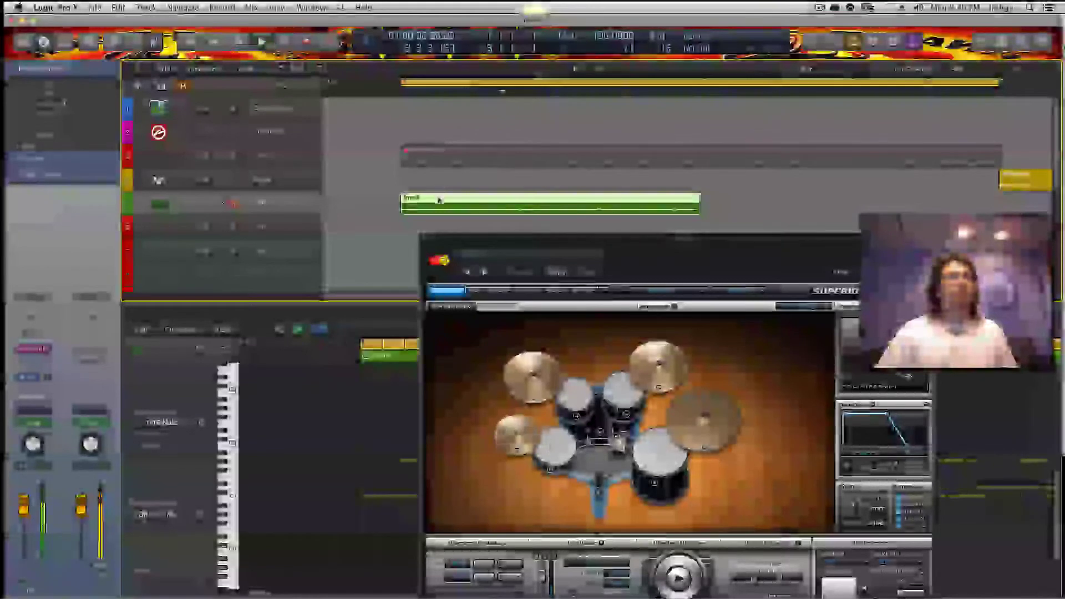
key(space)
drag(439, 200, 434, 180)
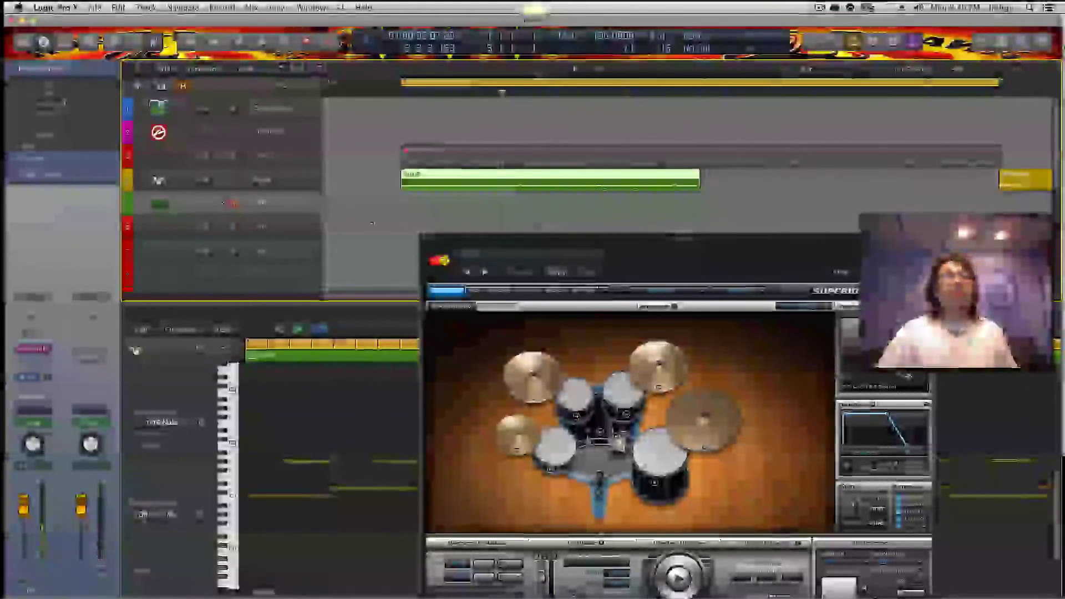
key(space)
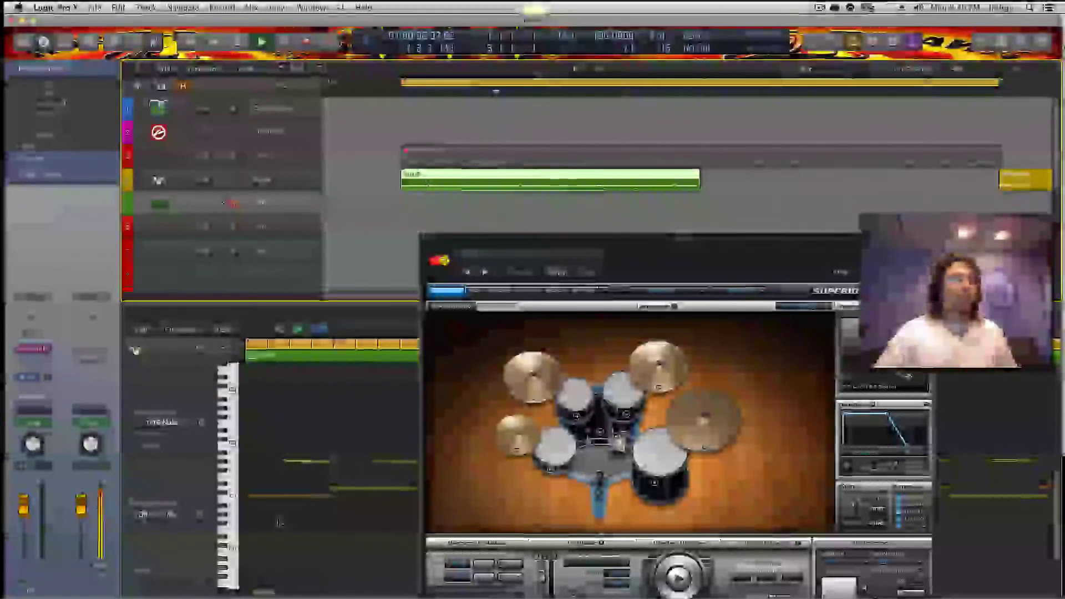
key(space)
Audition the first note in the Piano Roll and play the recorded region through the SoCal kit.
click(272, 497)
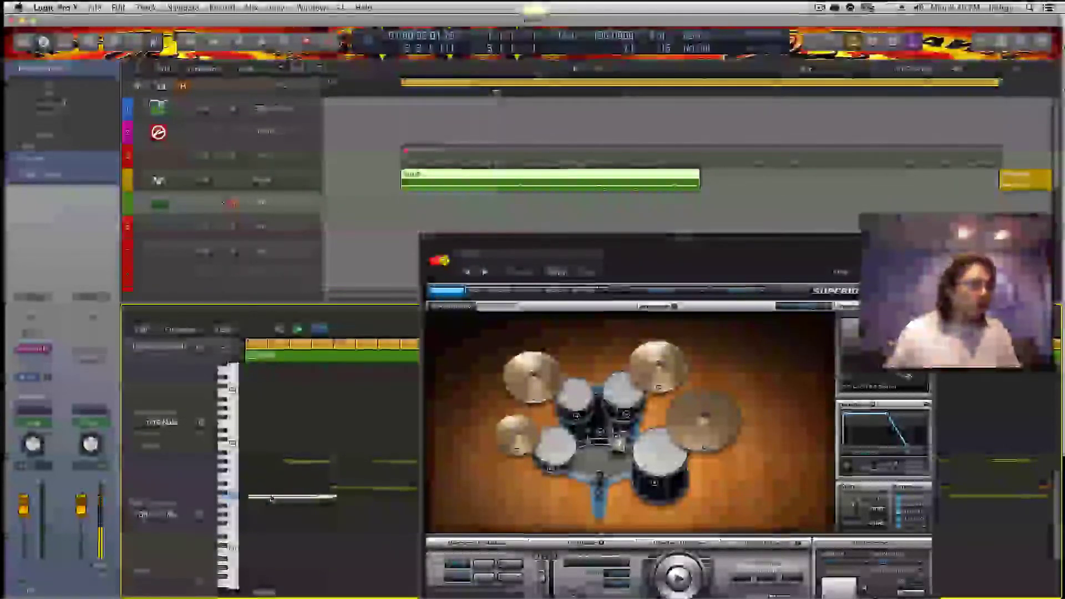
key(space)
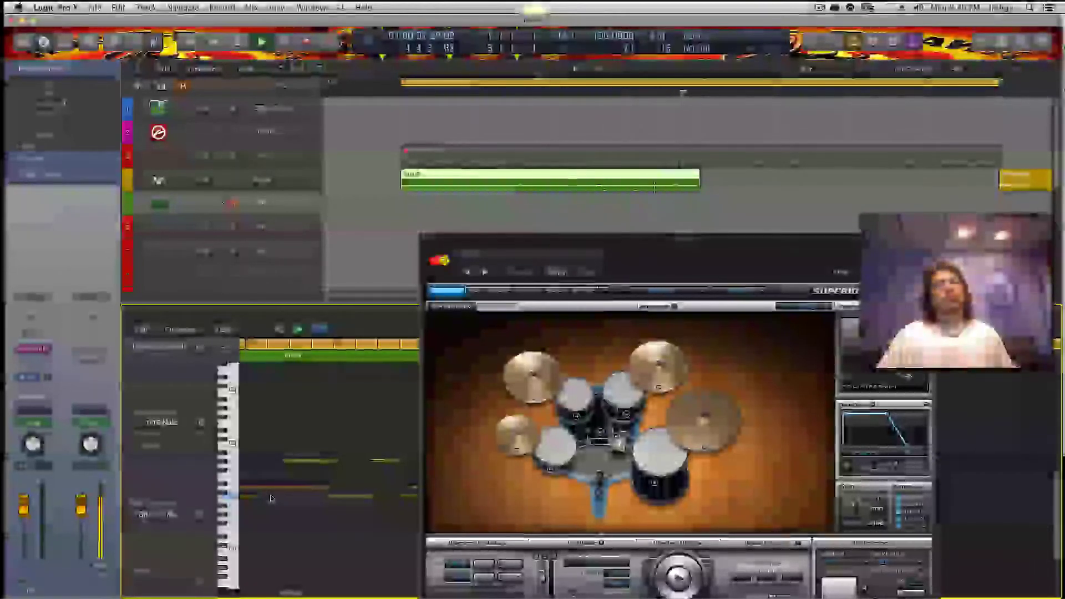
key(space)
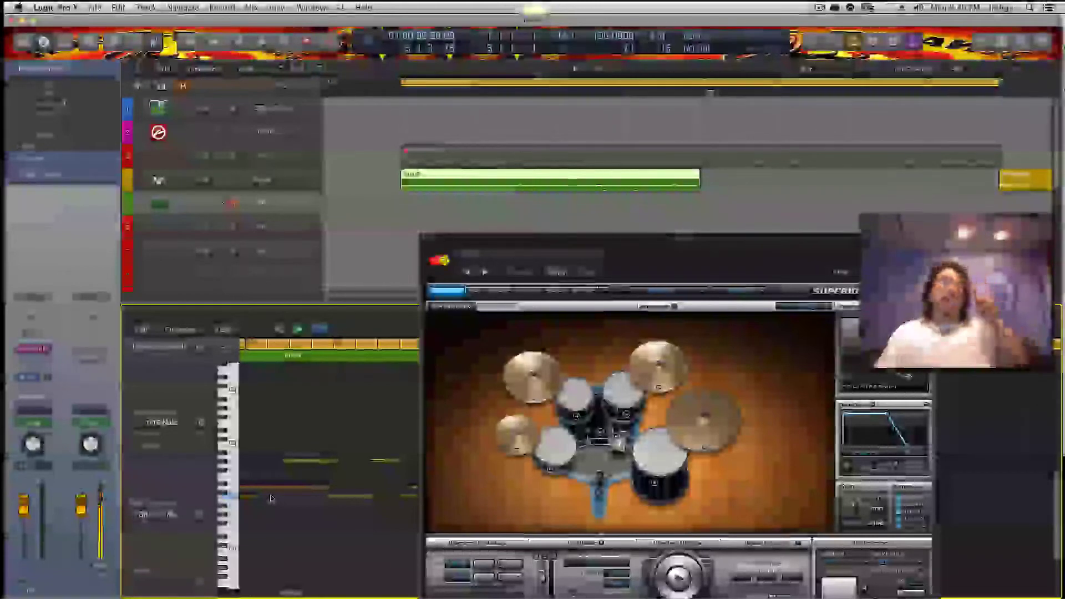
Close Superior Drummer, then replace the recorded region at bar 1 of the SoCal track with a MIDI loop from Finder and play it.
click(426, 239)
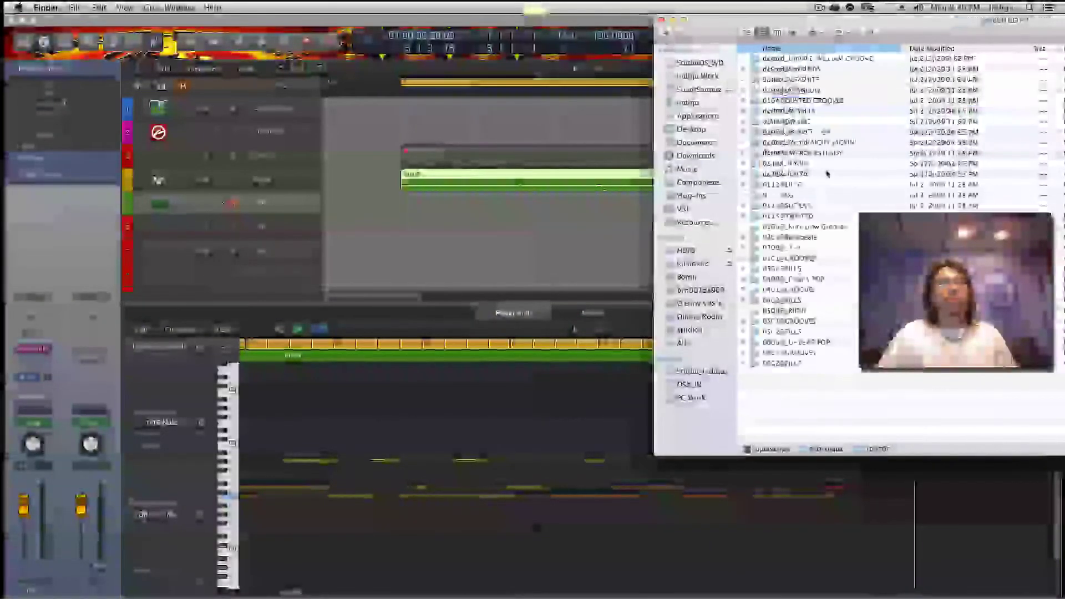
click(809, 156)
key(super+Right)
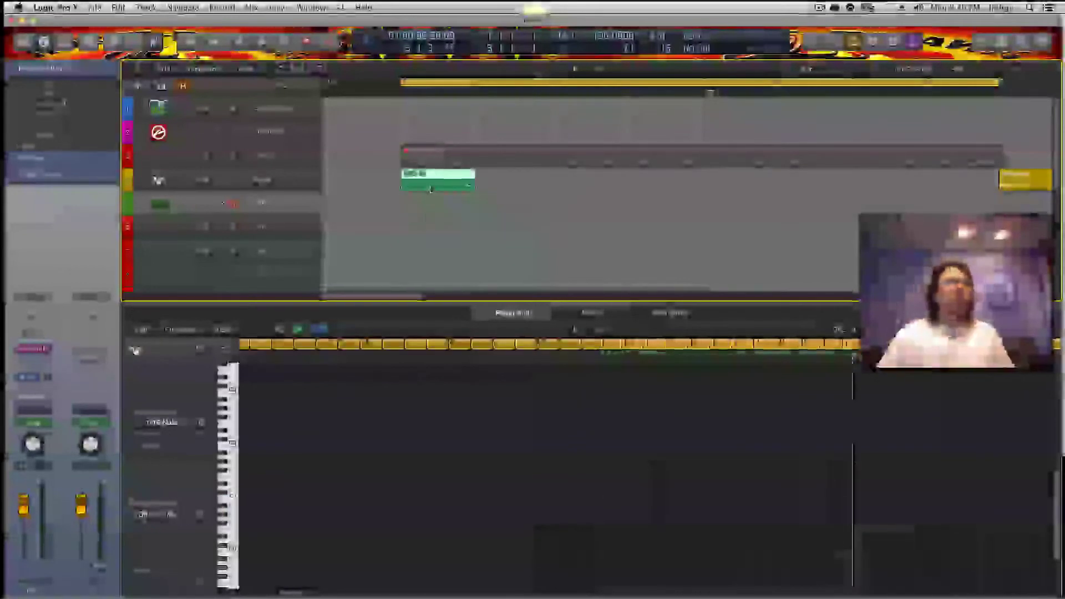
key(space)
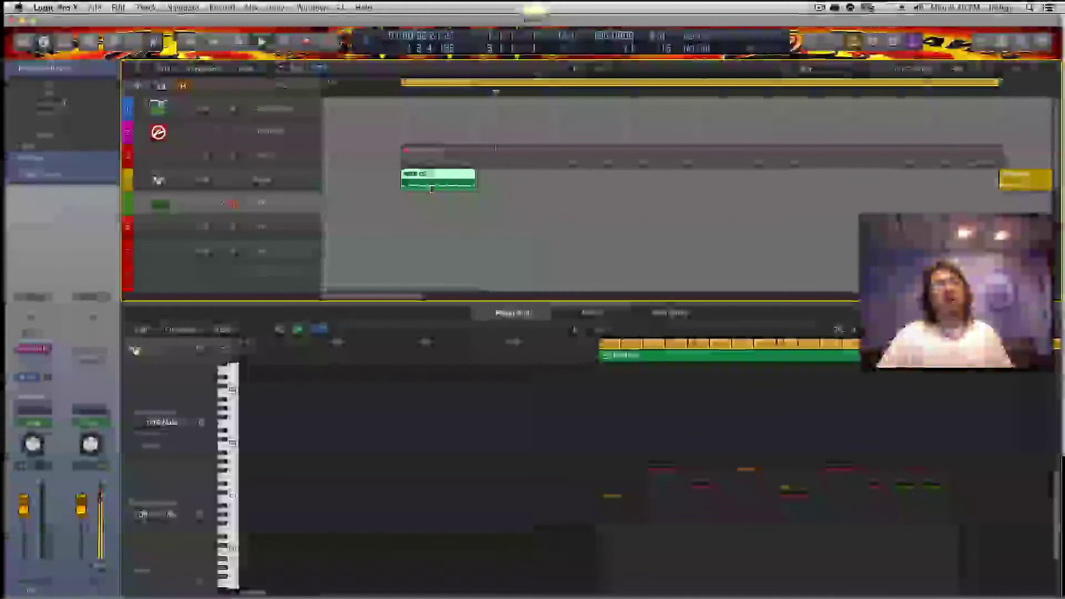
key(space)
Move several of the loop's notes to higher pitches in the Piano Roll while it plays.
key(Tab)
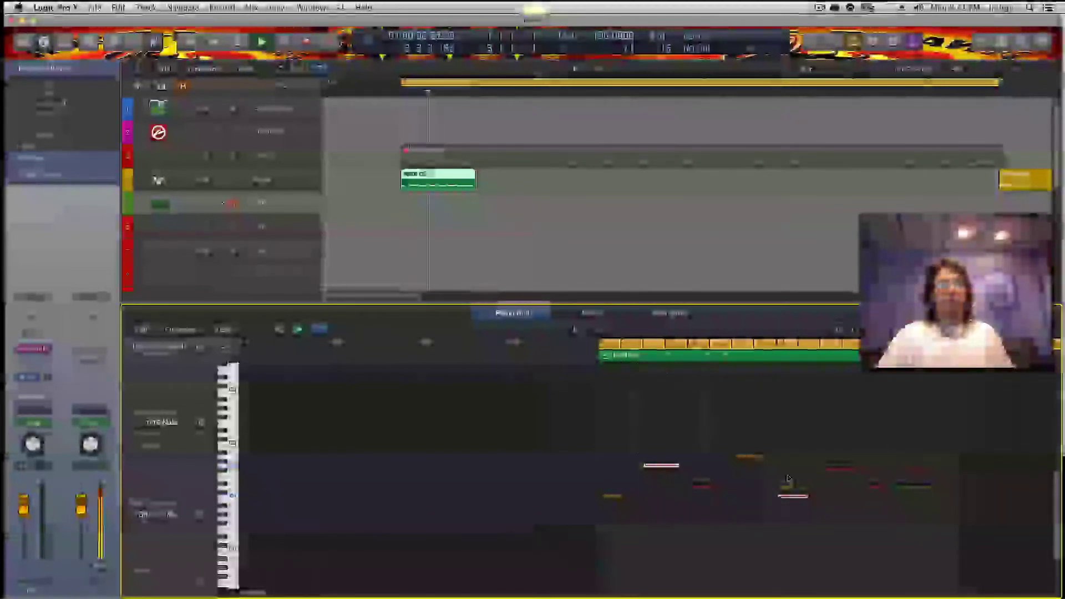
drag(792, 494, 788, 459)
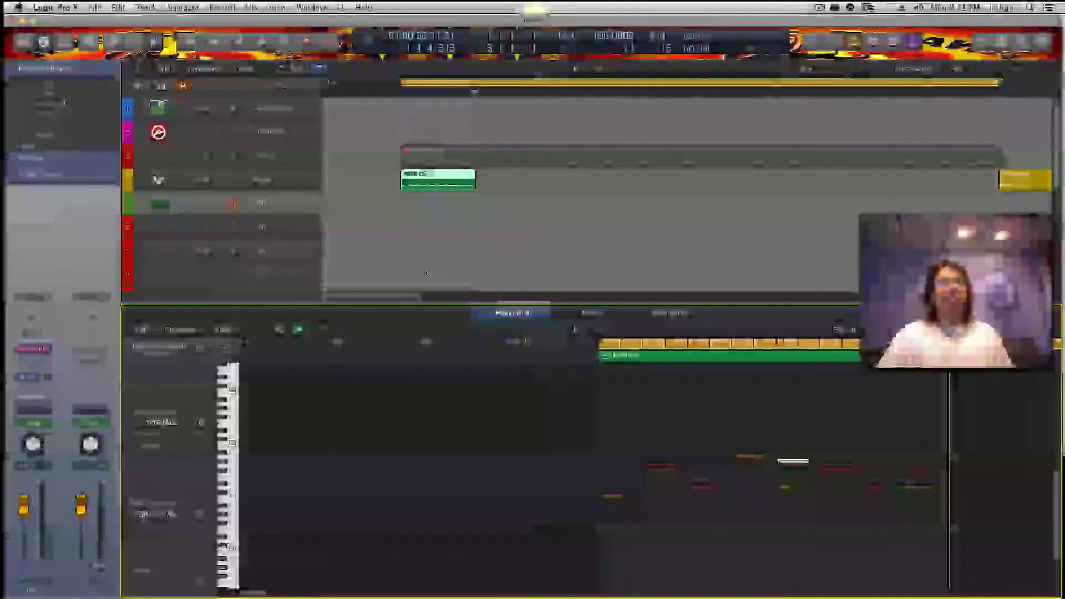
Select the muted Drummer region on the Inst 3 track and examine its notes in the Piano Roll.
drag(471, 184, 501, 187)
click(419, 213)
click(424, 176)
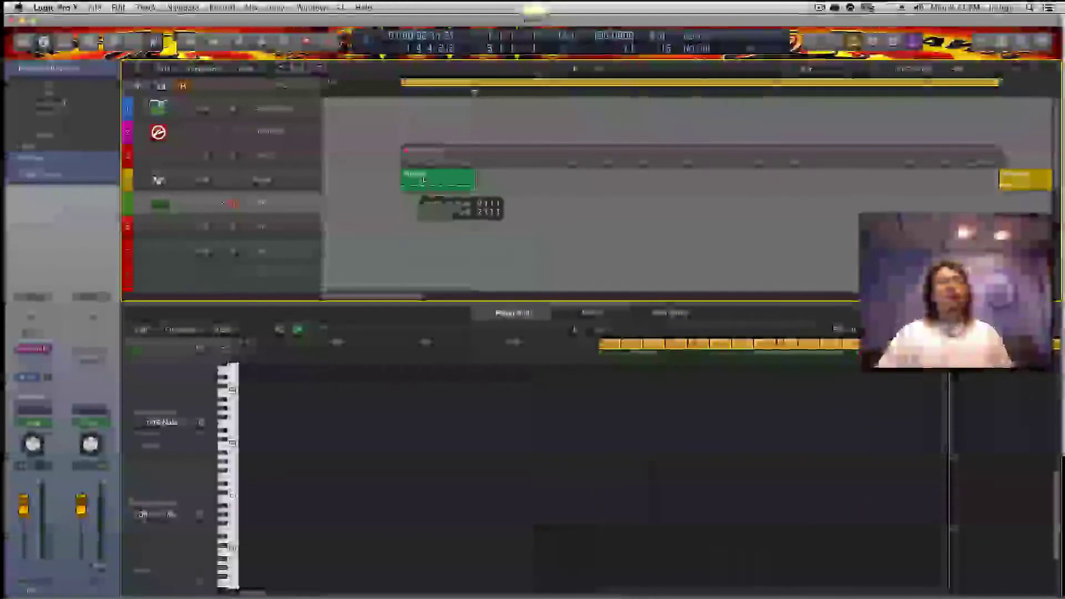
click(436, 161)
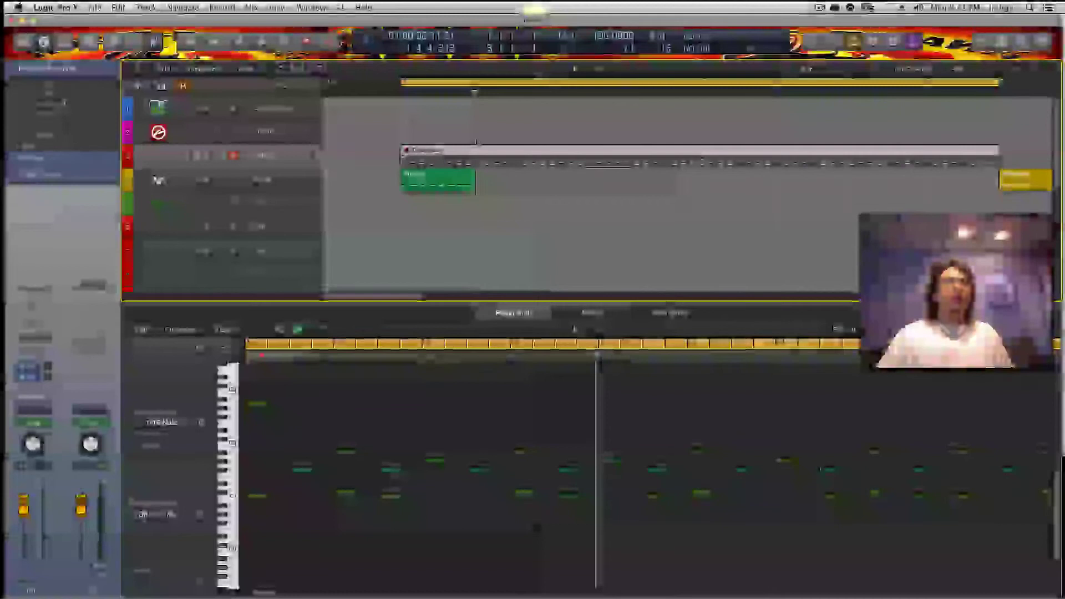
click(457, 161)
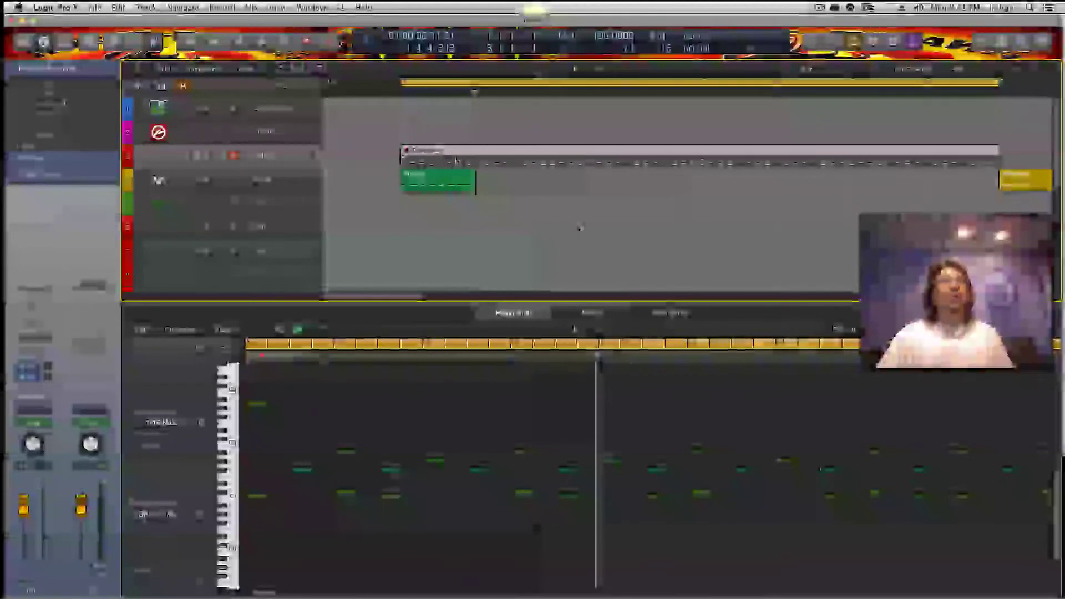
Place the MIDI loop directly before the Drummer region on the SoCal track, then select that Drummer region.
key(super+Left)
key(super+Left)
key(super+Left)
key(super+Left)
key(super+Left)
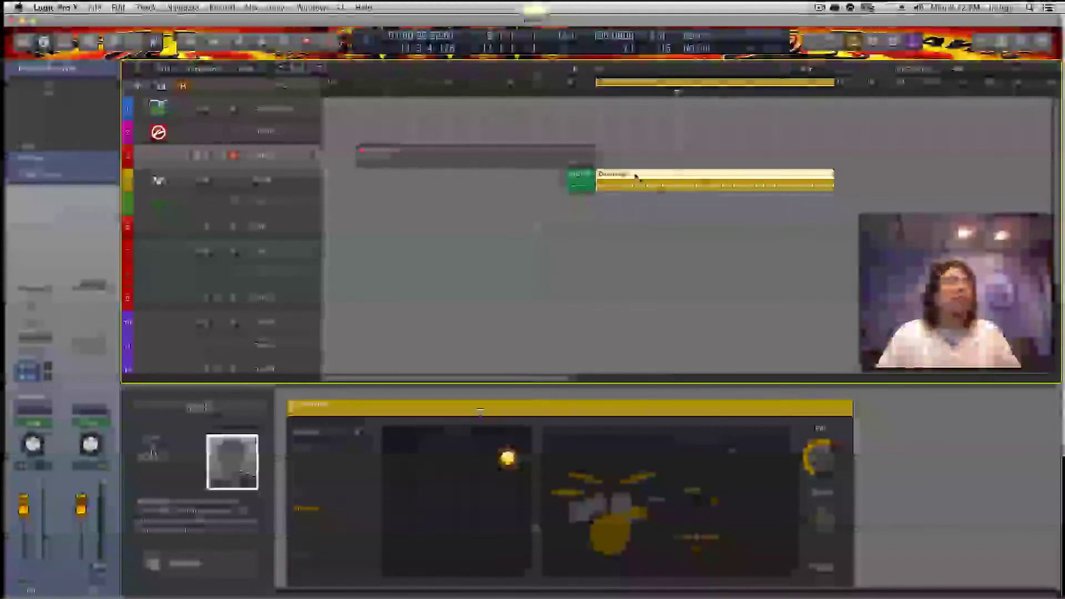
click(581, 175)
click(635, 176)
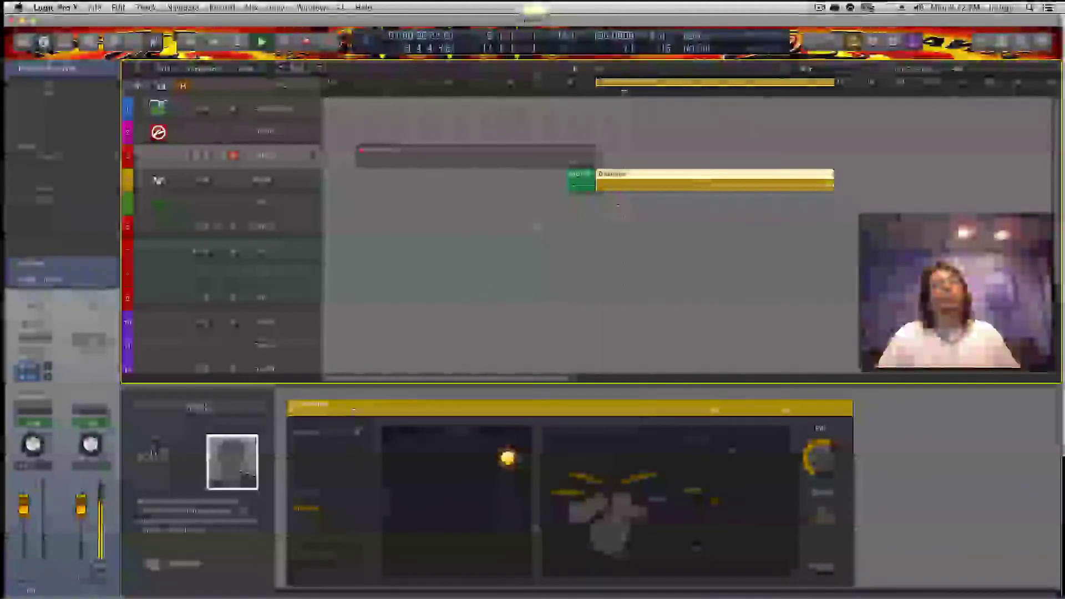
Select the SoCal track, move the MIDI loop to the start of the cycle range, and play it.
click(270, 180)
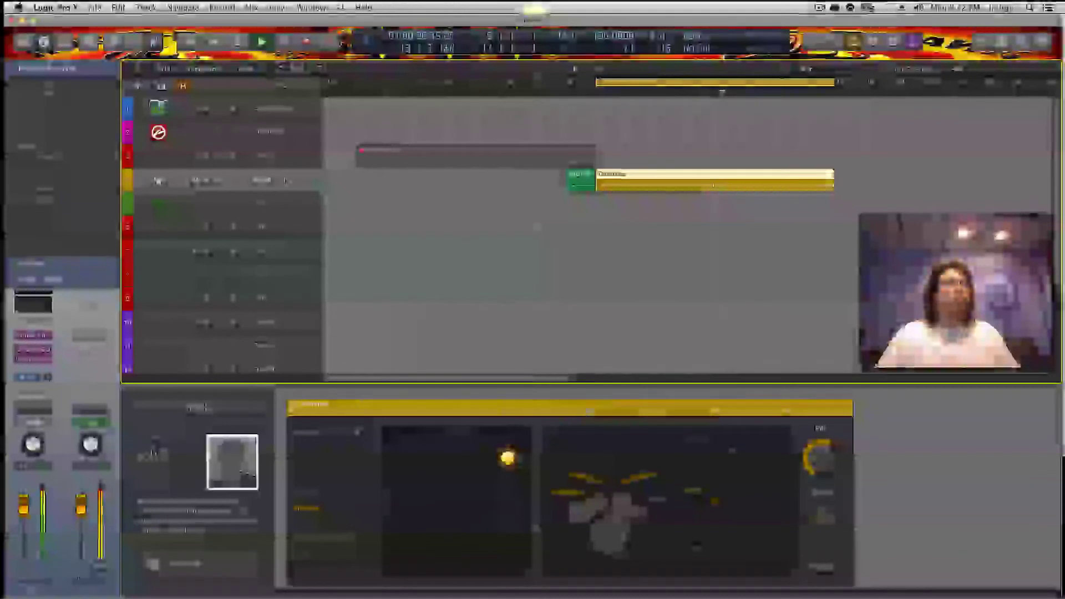
key(space)
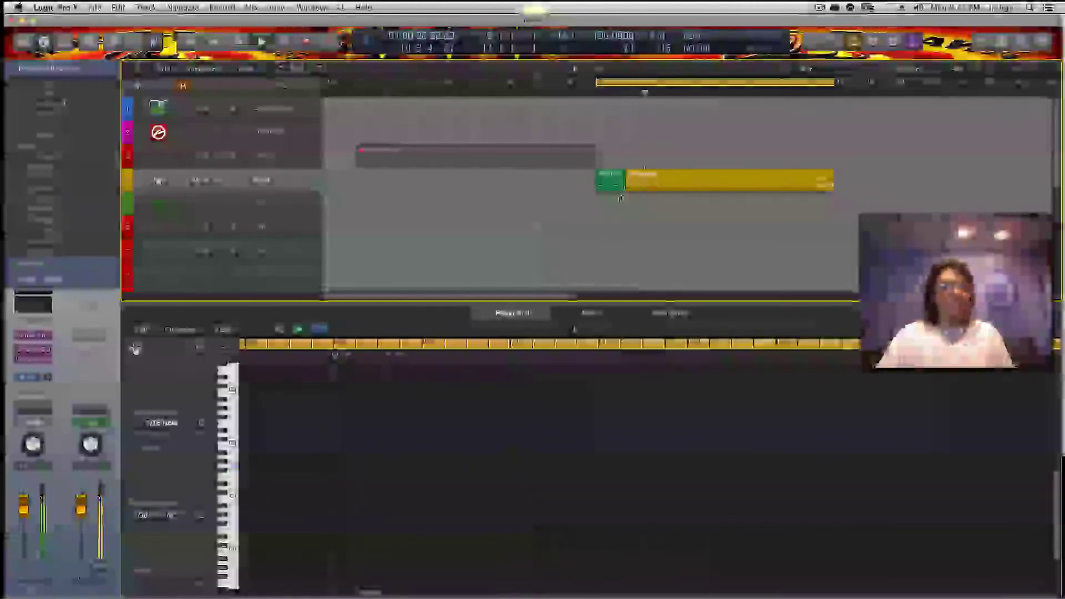
click(613, 183)
key(space)
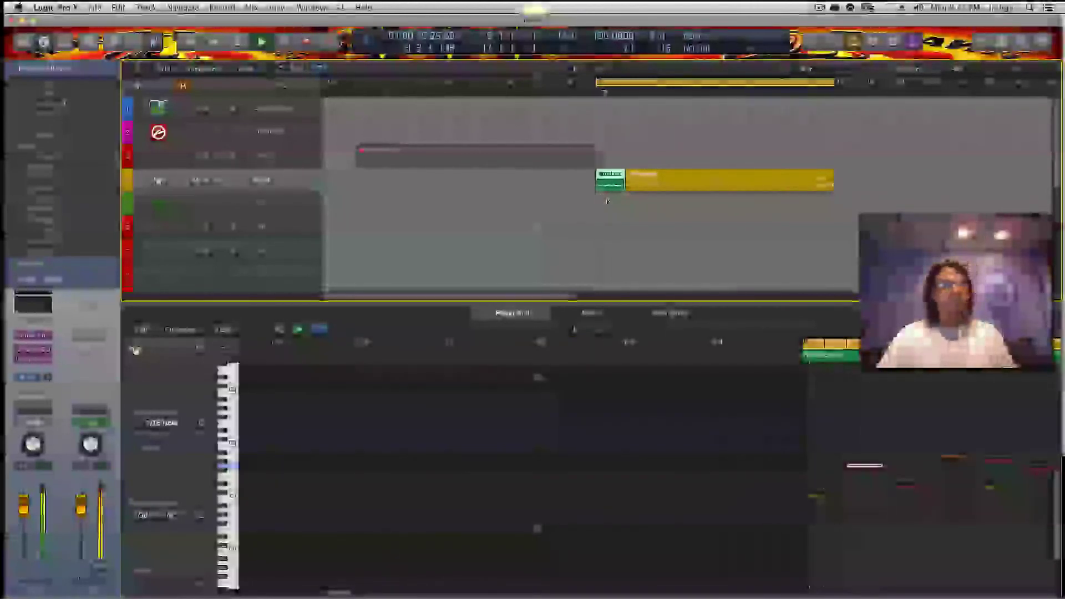
key(alt+Left)
key(space)
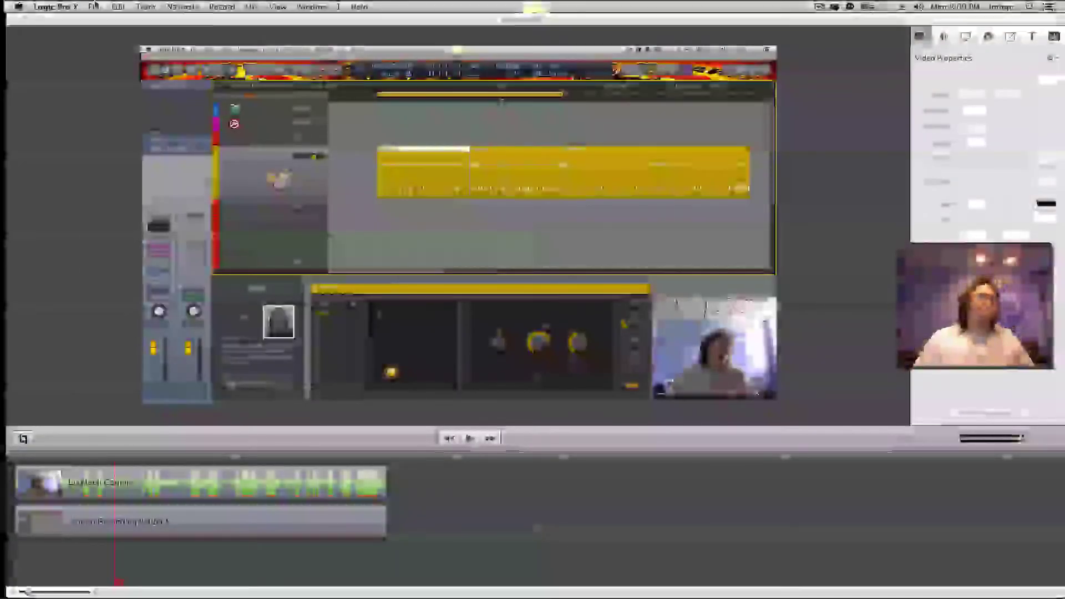
Open the other Drummer project, then set and extend a cycle range over its first region and play it.
click(94, 6)
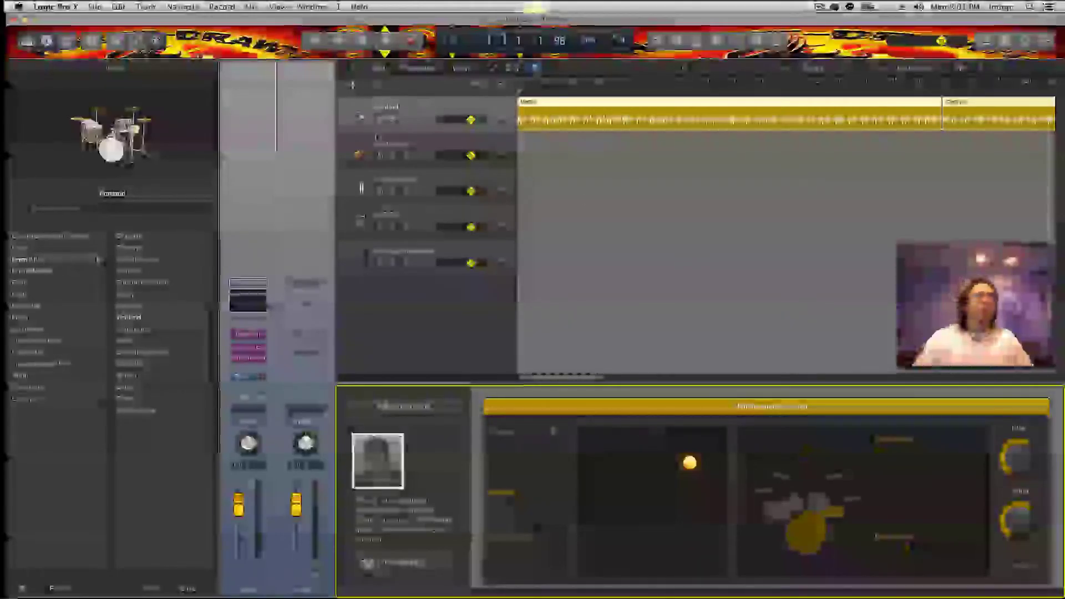
click(545, 101)
key(c)
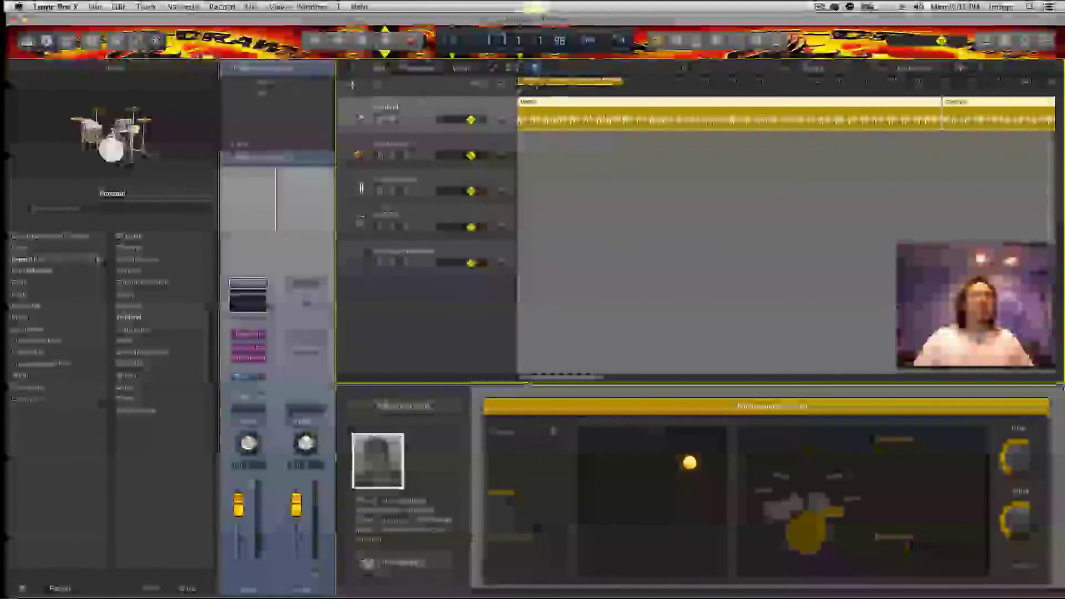
key(space)
key(super+Left)
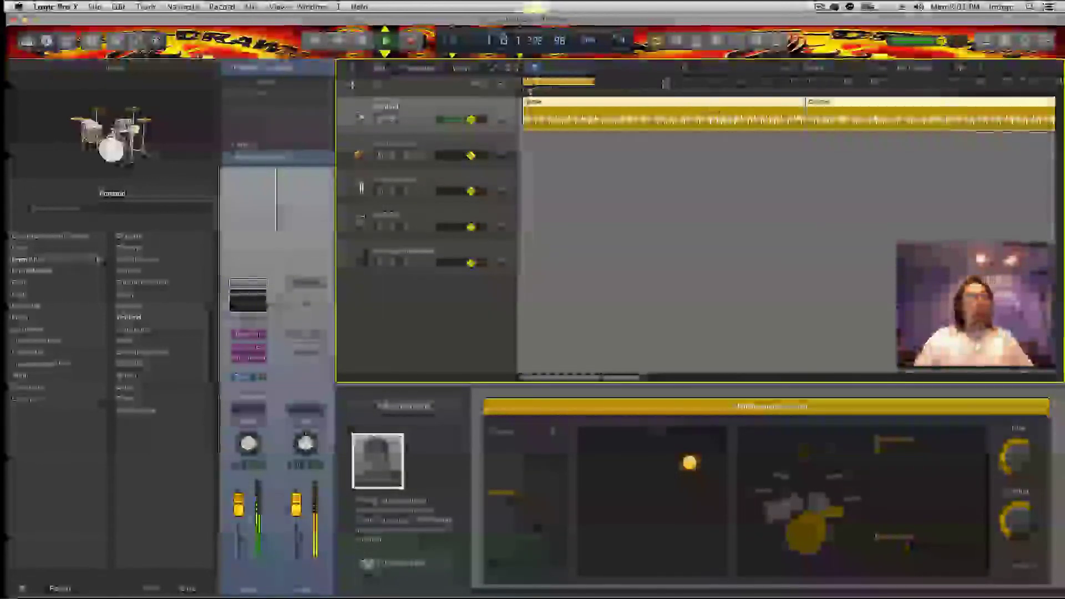
drag(593, 82, 734, 83)
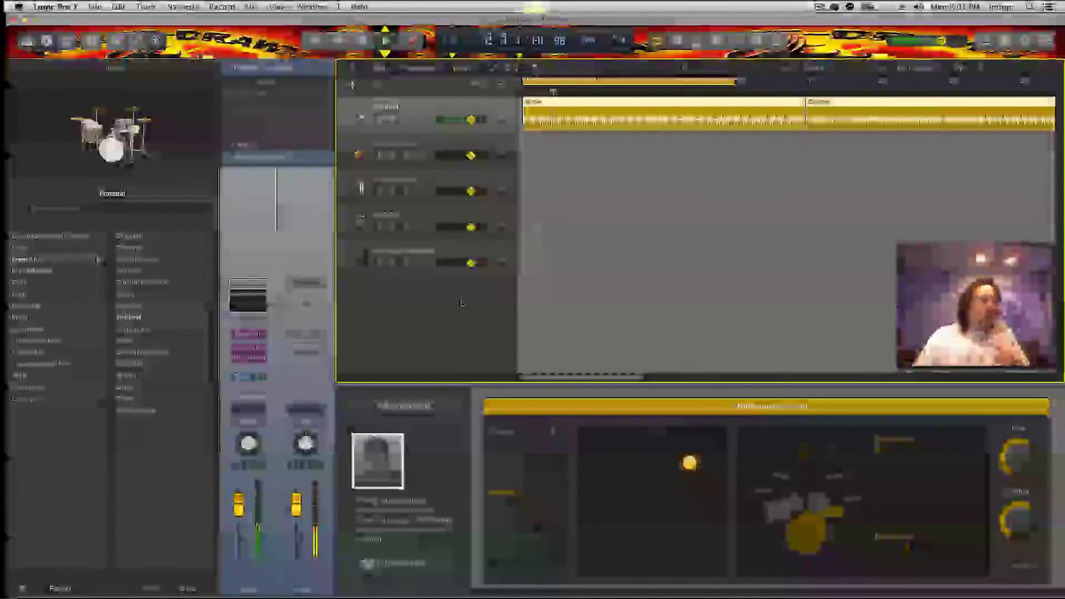
key(space)
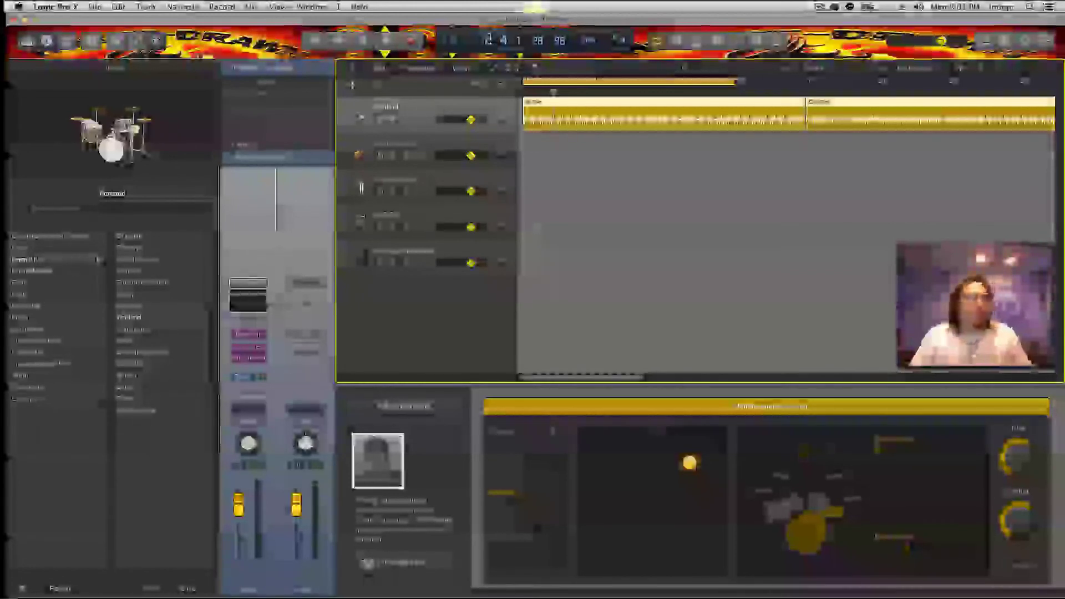
Open the last category in the Library's drum kit list and choose the third kit.
click(122, 412)
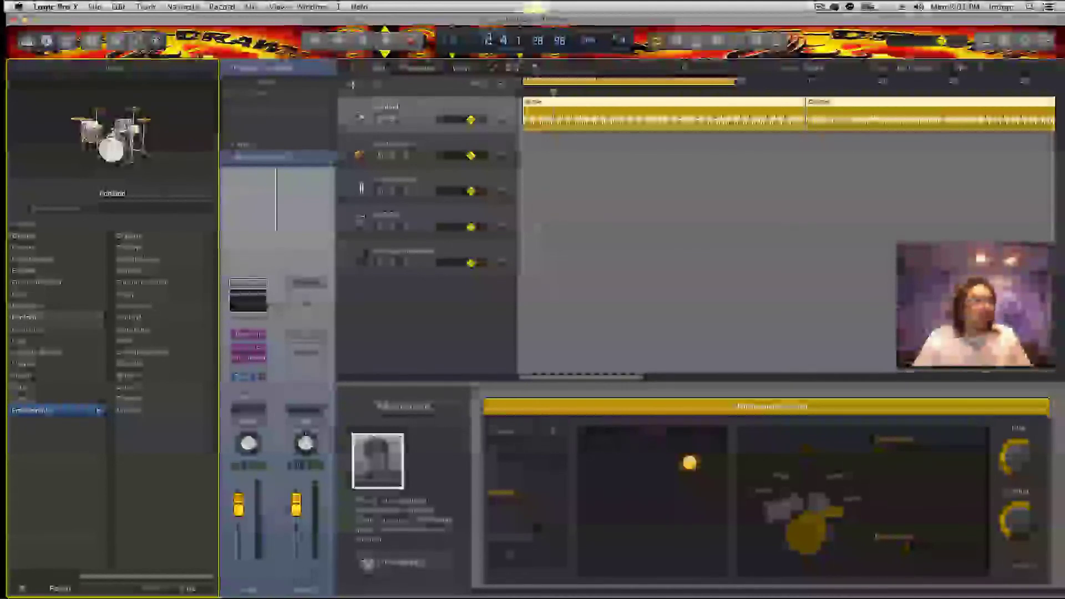
click(143, 260)
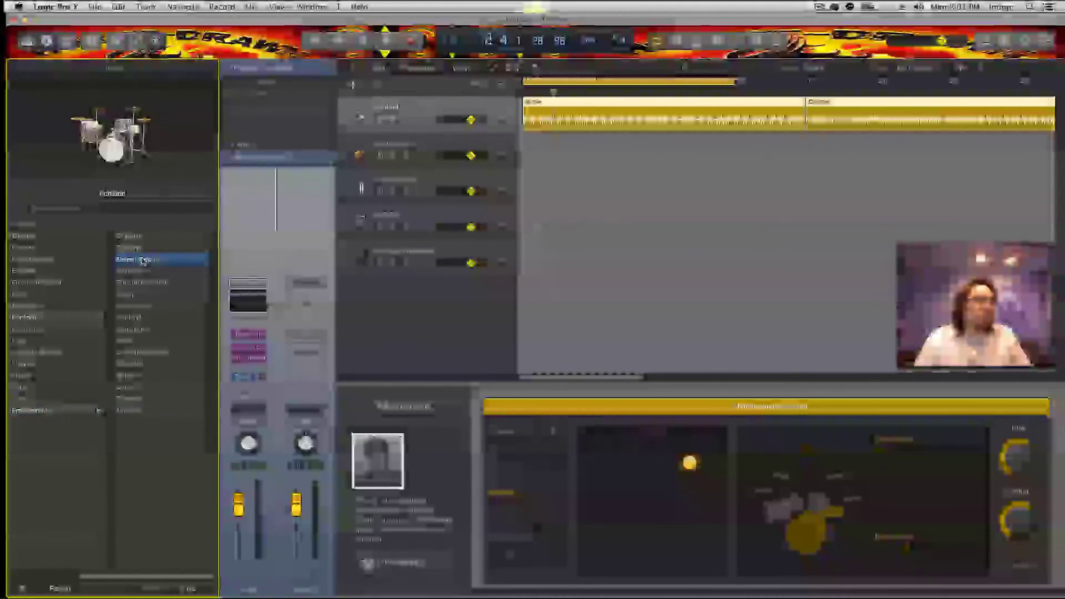
Stop playback, expand the drum kit's track stack and look through its individual drum and microphone tracks.
key(space)
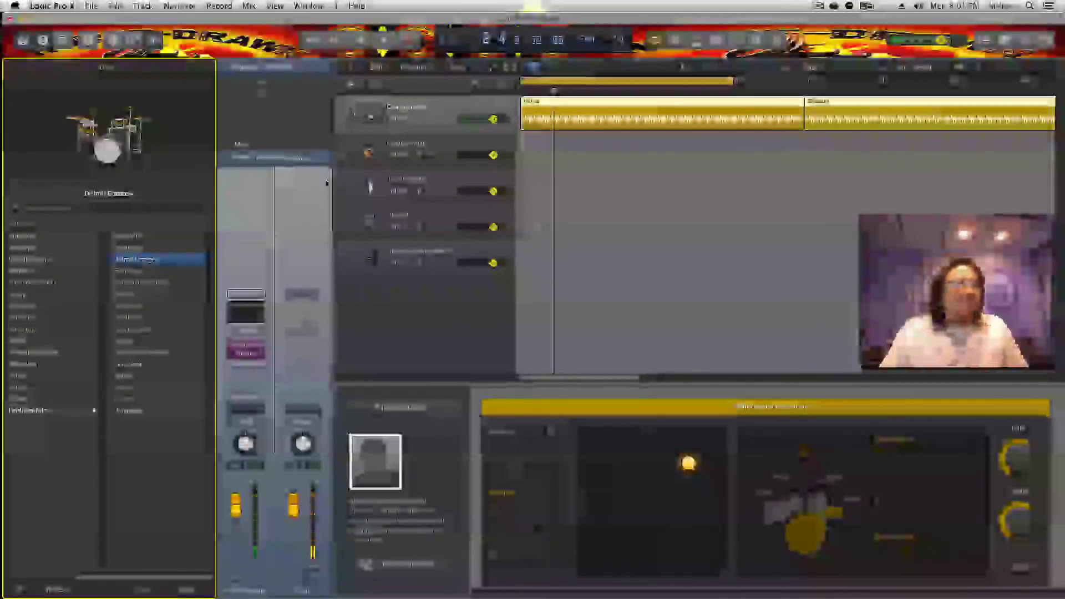
click(354, 117)
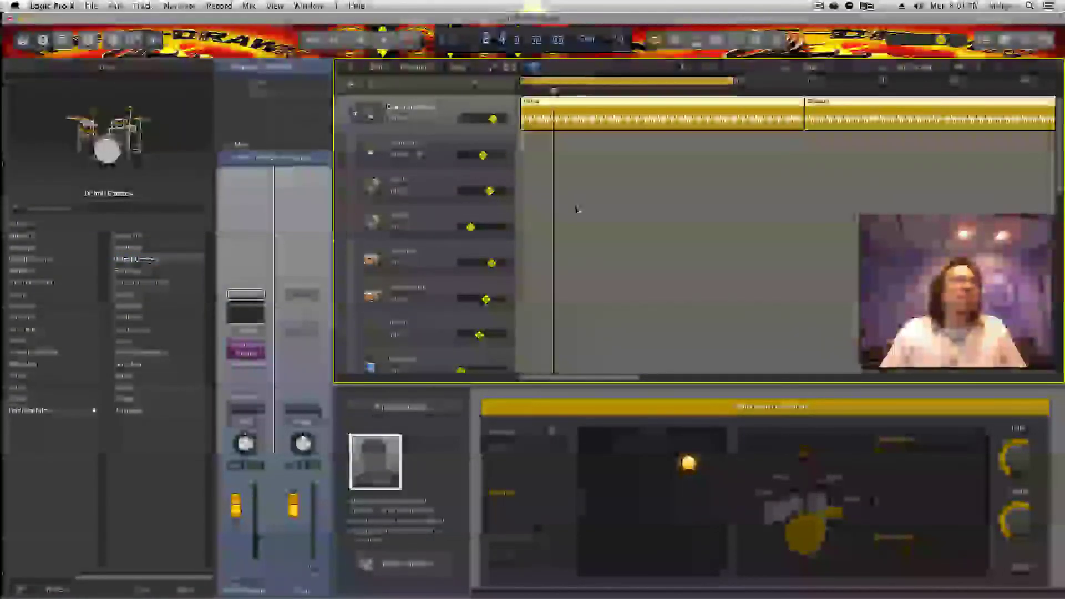
scroll(577, 209, down, 2)
scroll(577, 209, down, 5)
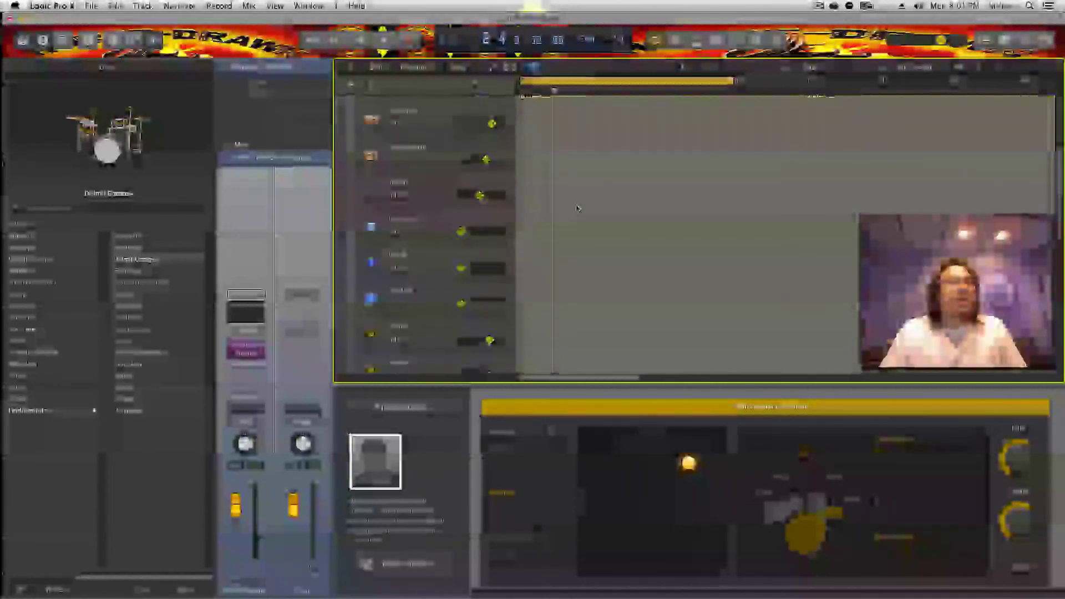
scroll(577, 208, down, 5)
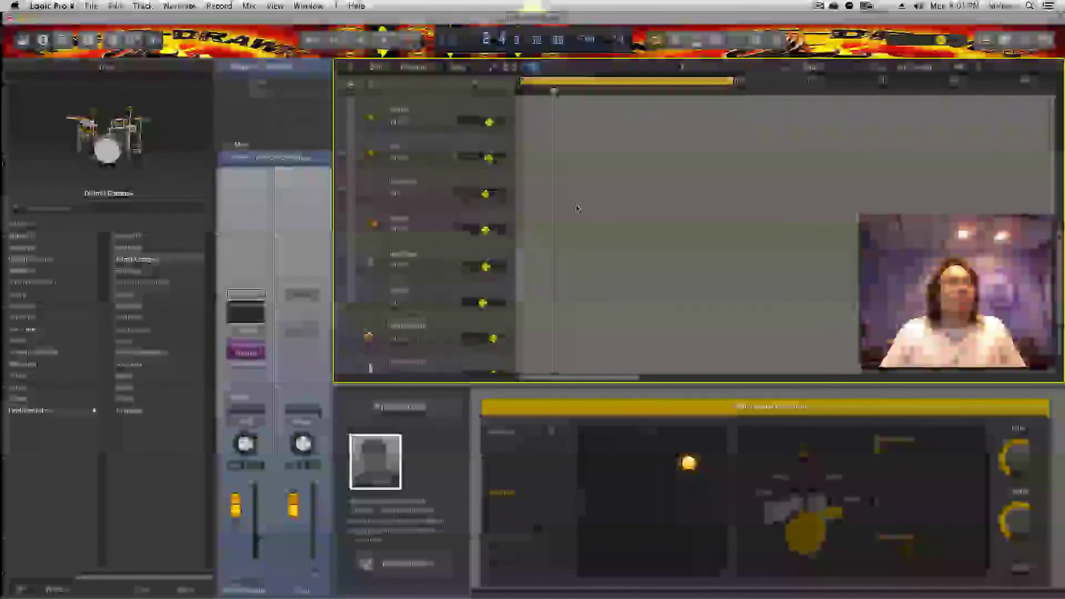
Show the mixer enlarged over the tracks area, then play the kit and adjust the fader of the channel after Snare Top.
key(x)
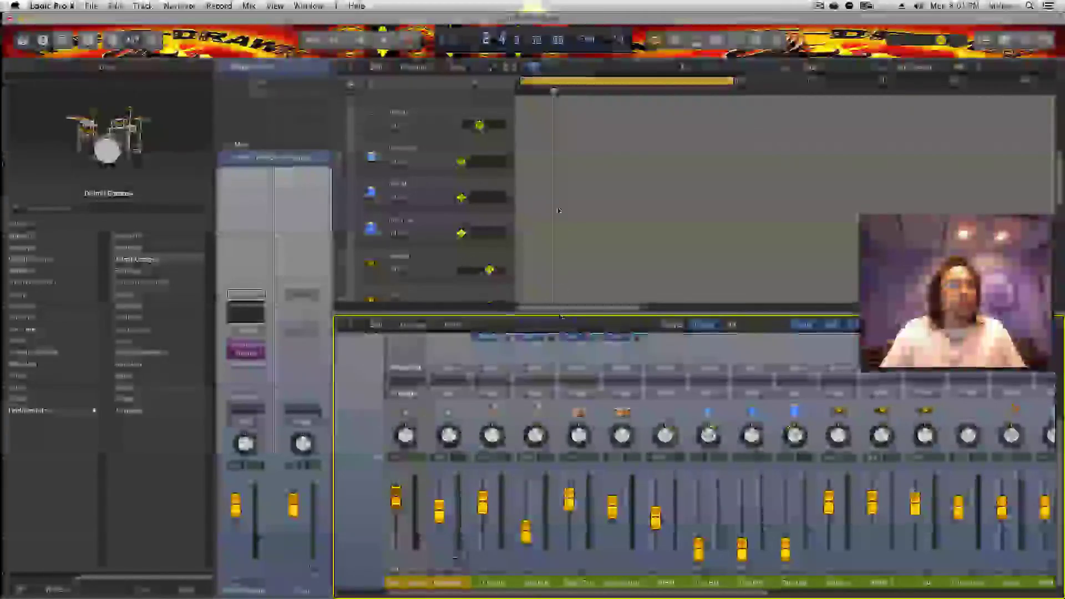
drag(561, 314, 558, 176)
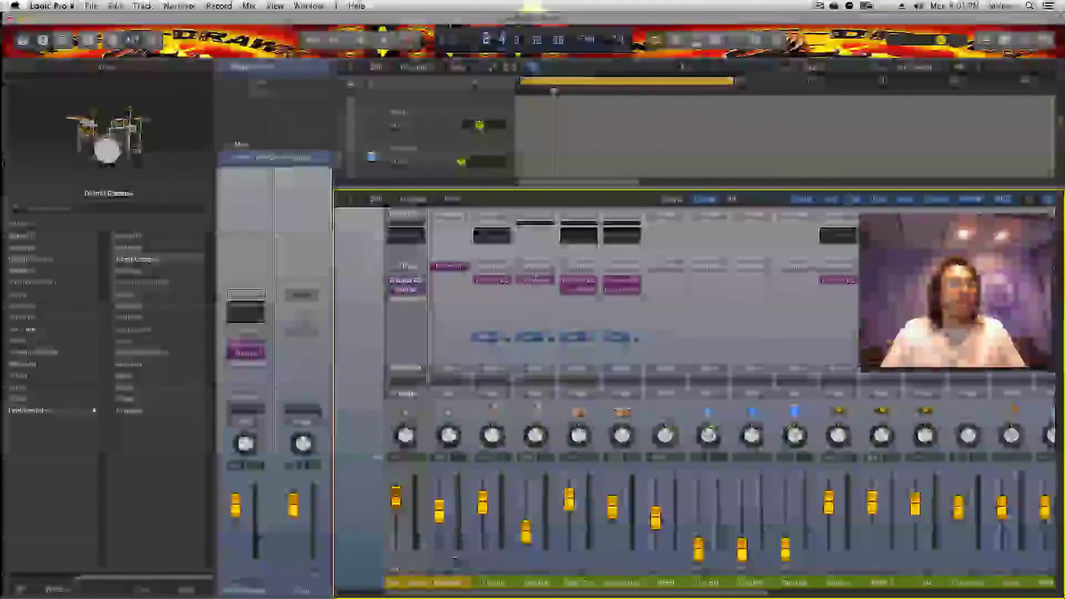
key(space)
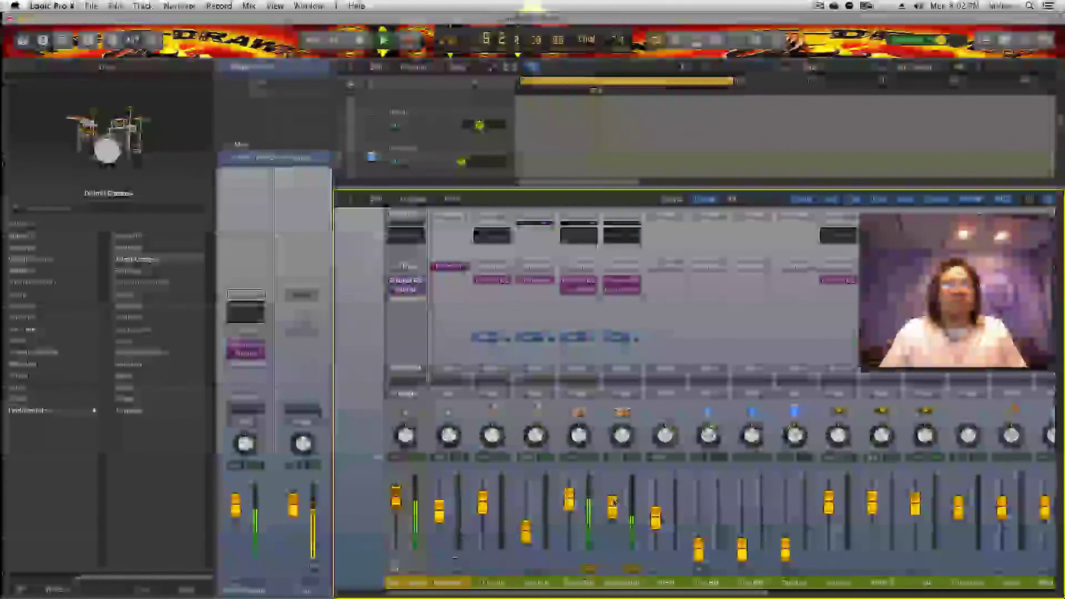
drag(614, 502, 611, 469)
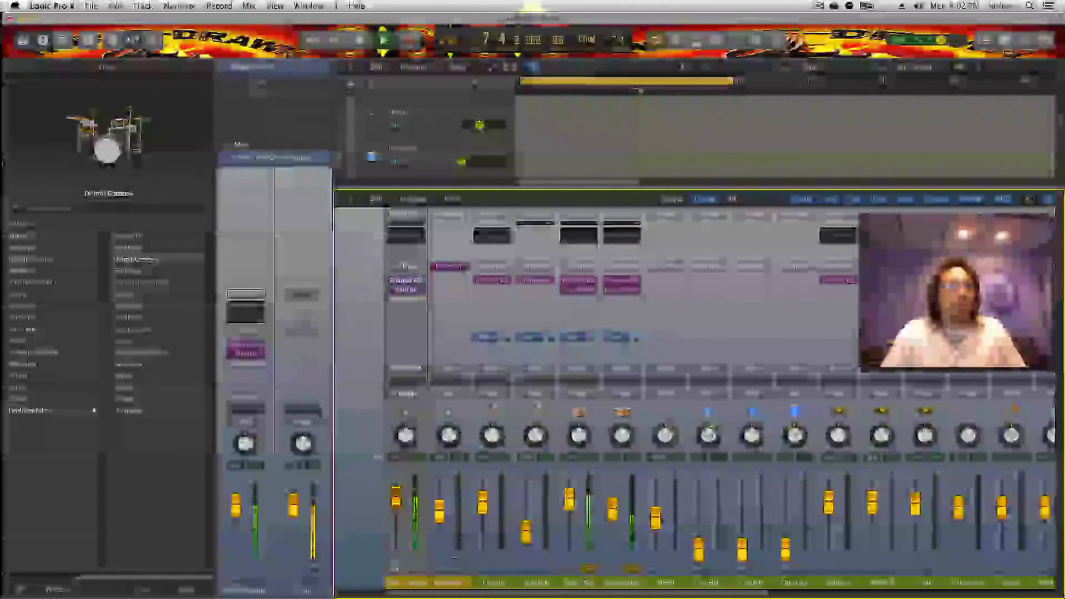
Open the Channel EQ on the Snare Top channel and slightly boost its green low-mid band during playback.
click(581, 280)
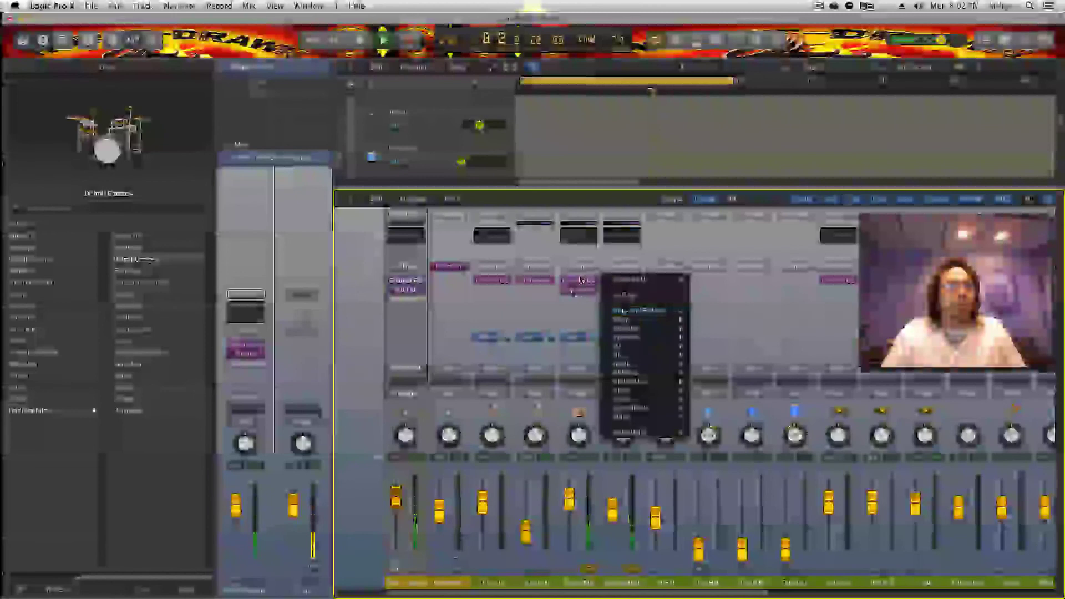
click(572, 291)
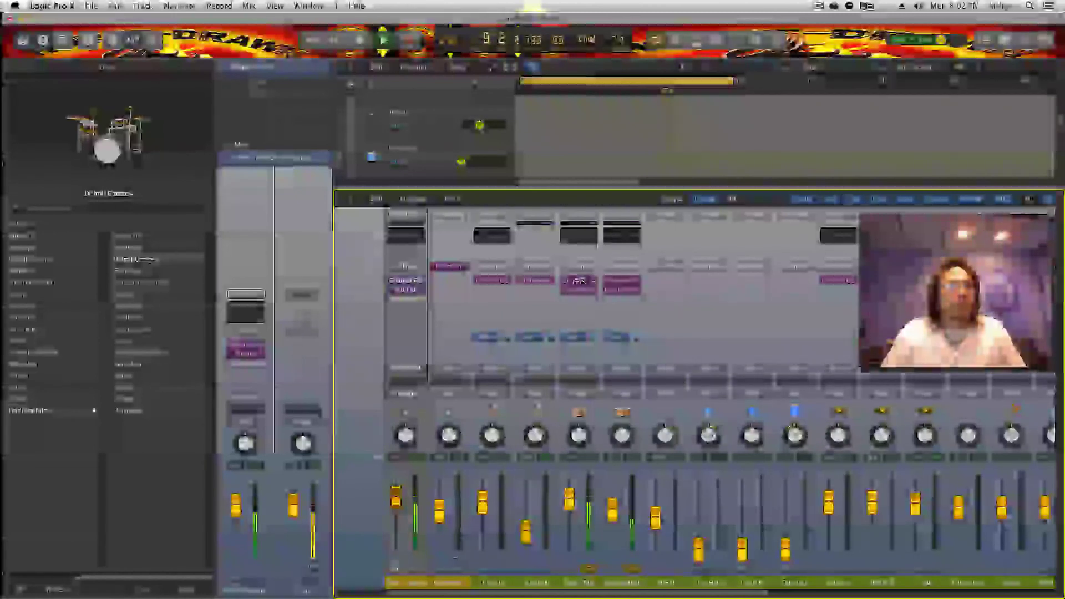
click(578, 281)
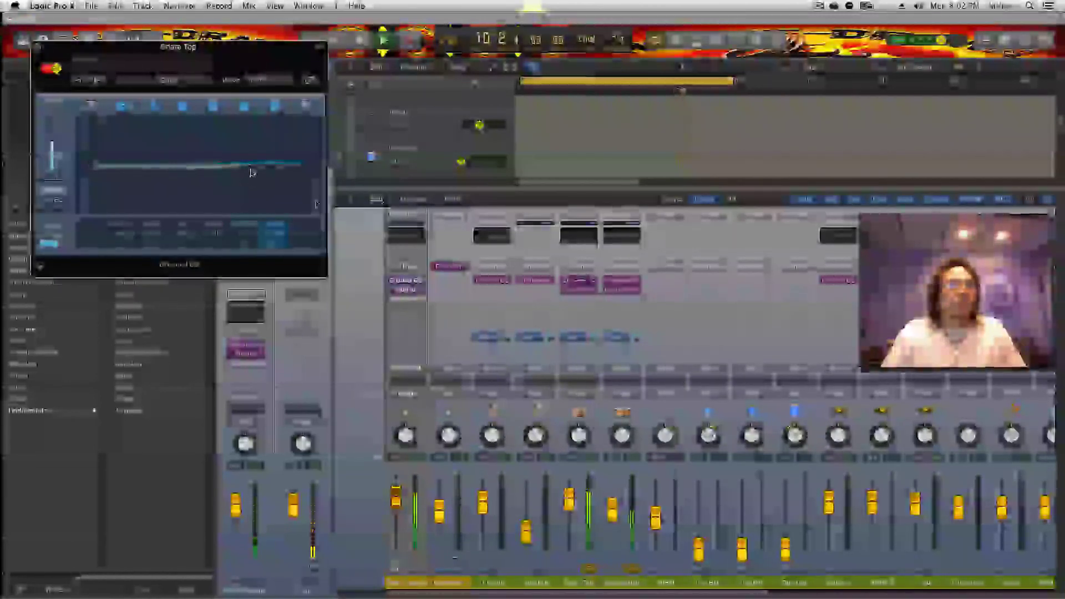
drag(242, 170, 157, 169)
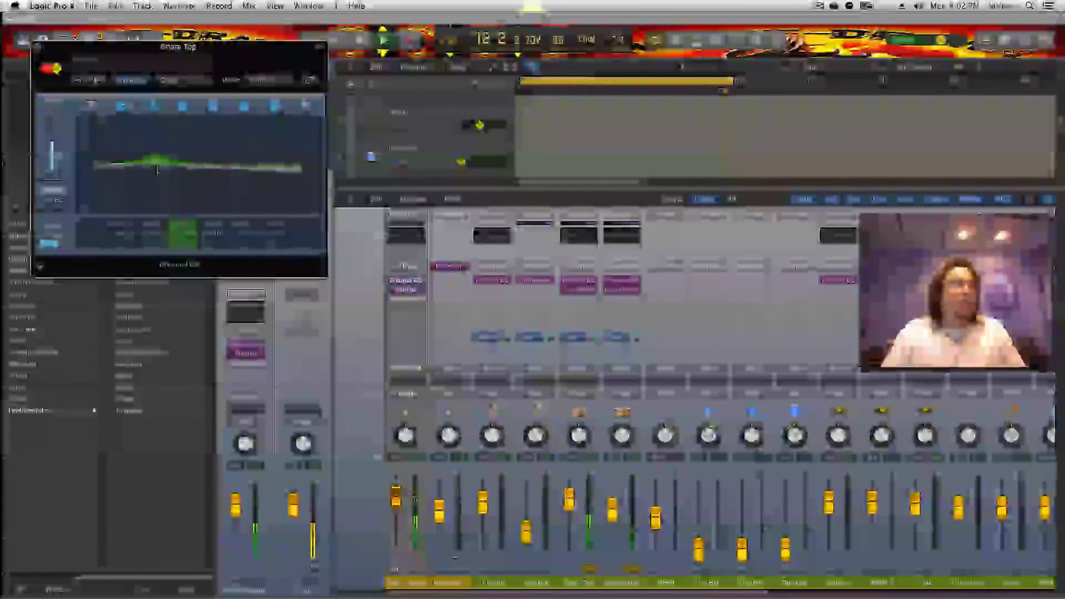
Enable the low-cut filter in the Snare Top EQ and raise its cutoff frequency, then close the EQ.
click(92, 105)
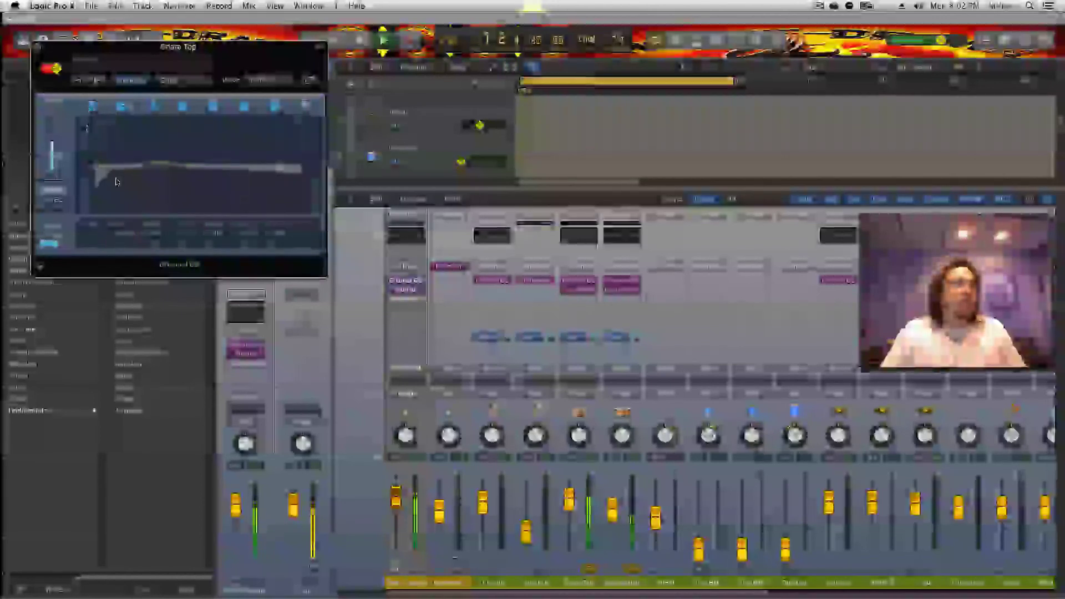
drag(107, 187, 145, 191)
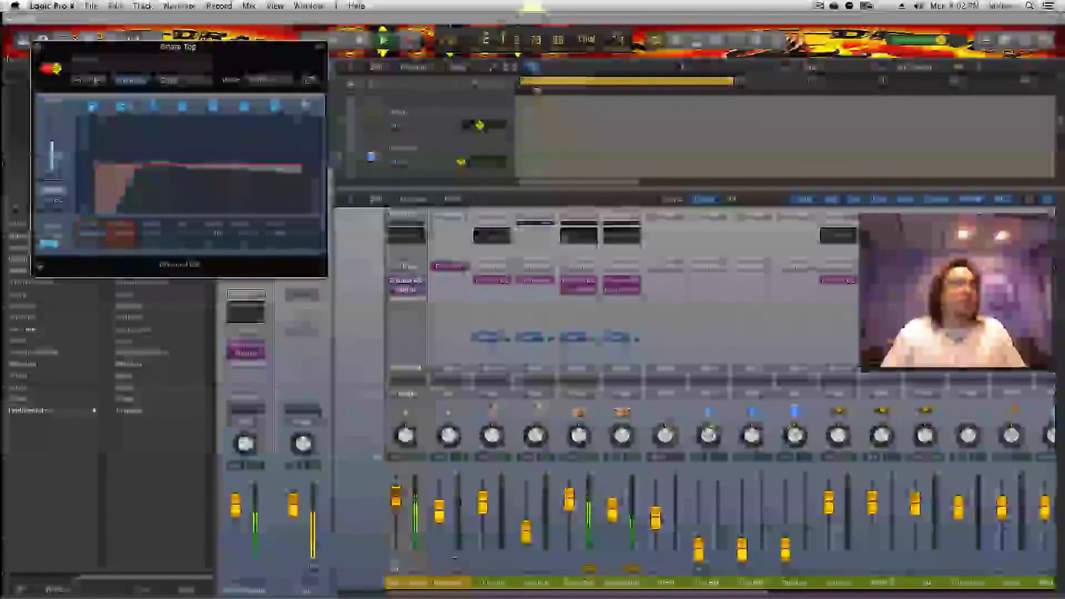
click(27, 46)
click(567, 455)
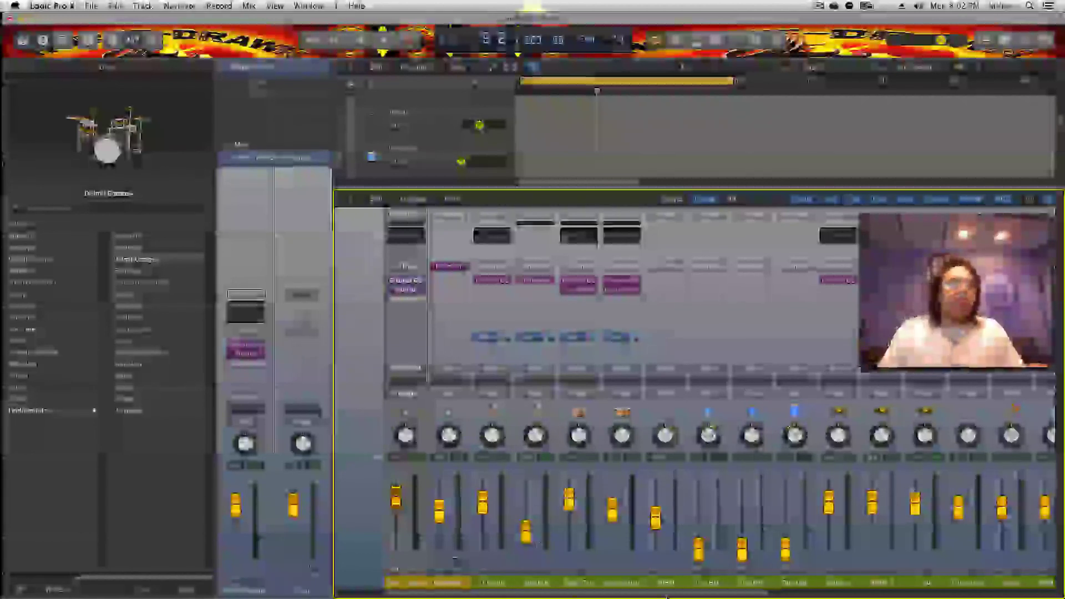
Hide the mixer and collapse the drum kit's track stack back into a single Drummer track.
drag(722, 595, 637, 594)
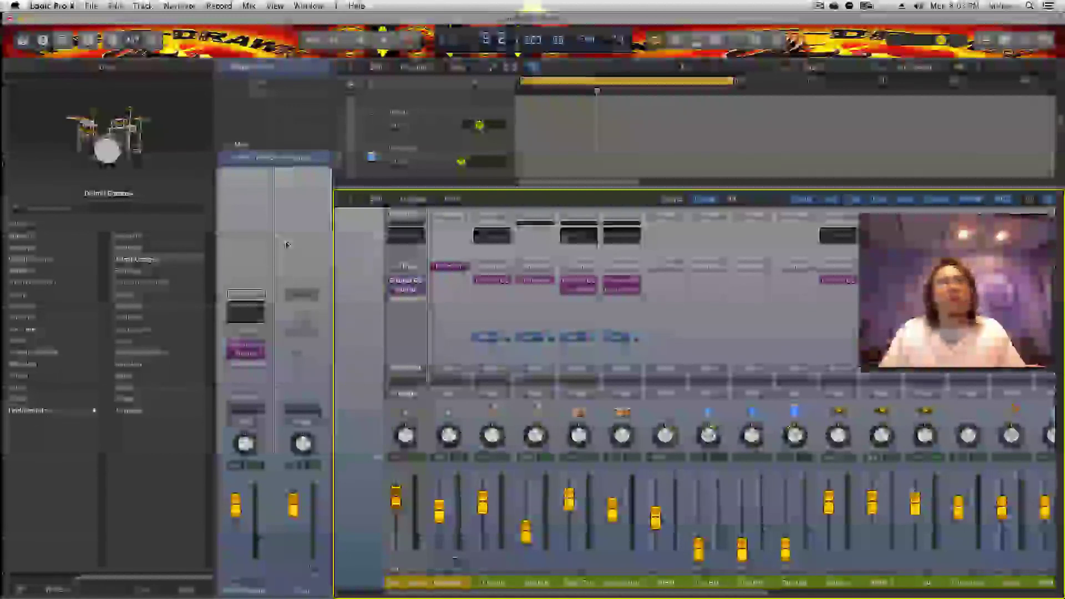
key(x)
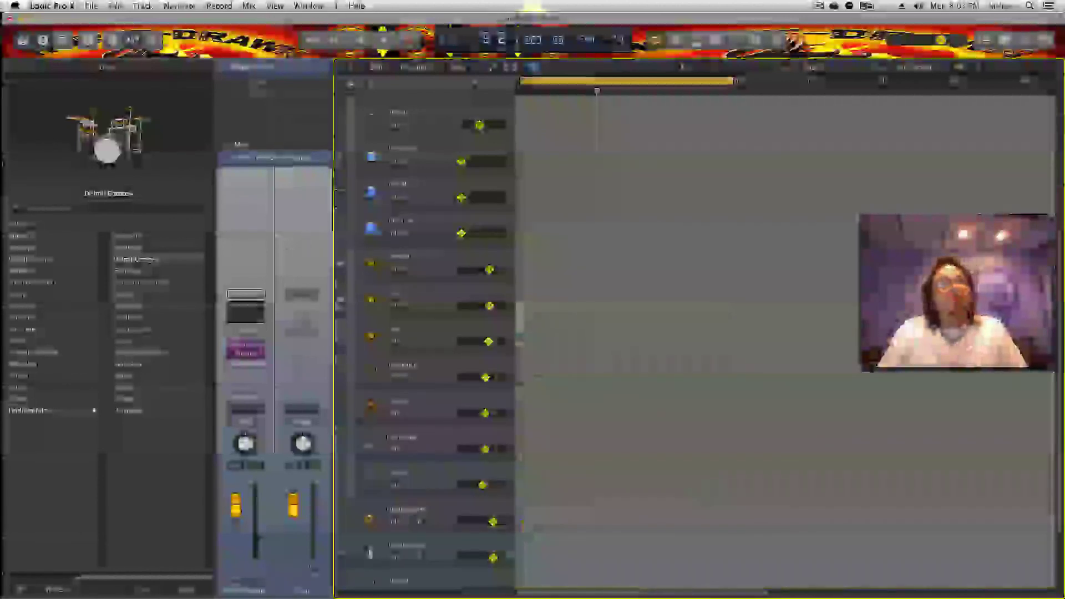
scroll(433, 190, up, 8)
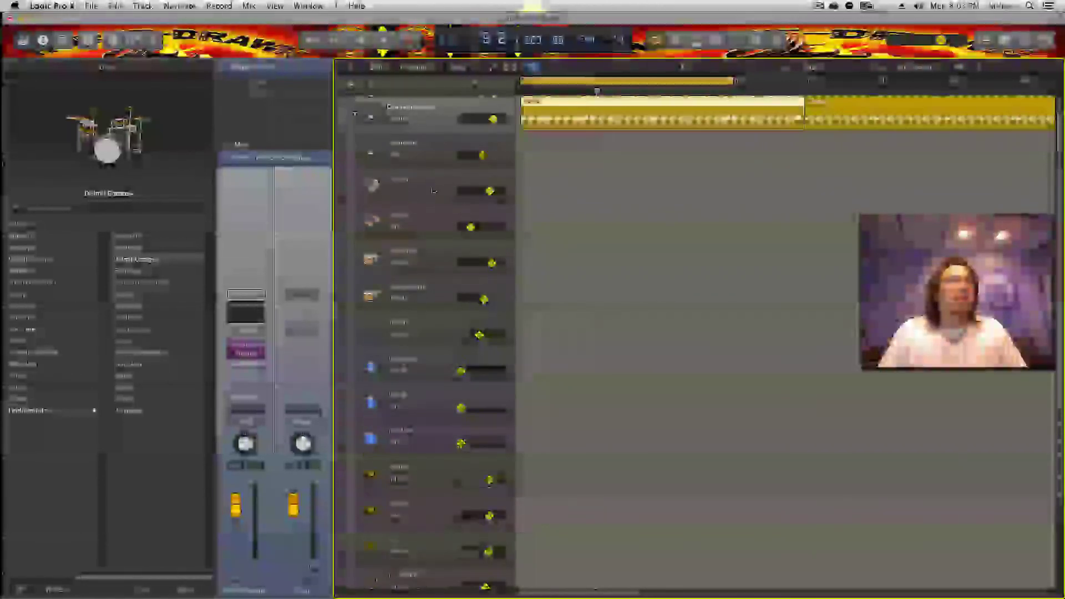
click(364, 132)
click(355, 116)
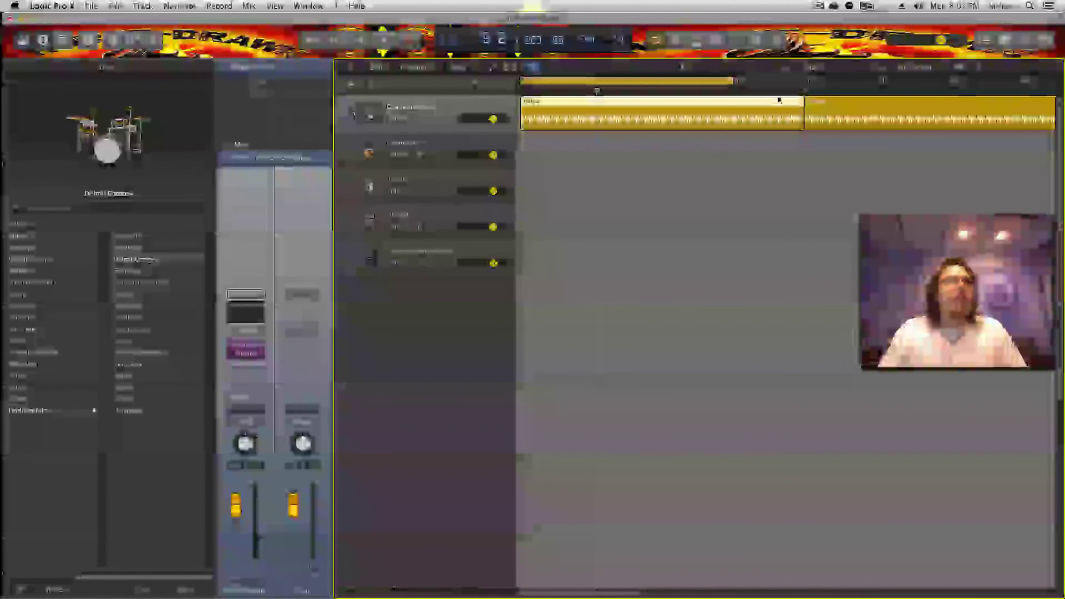
Extend the cycle range to the end of the first Drummer region.
key(super+Left)
key(super+Left)
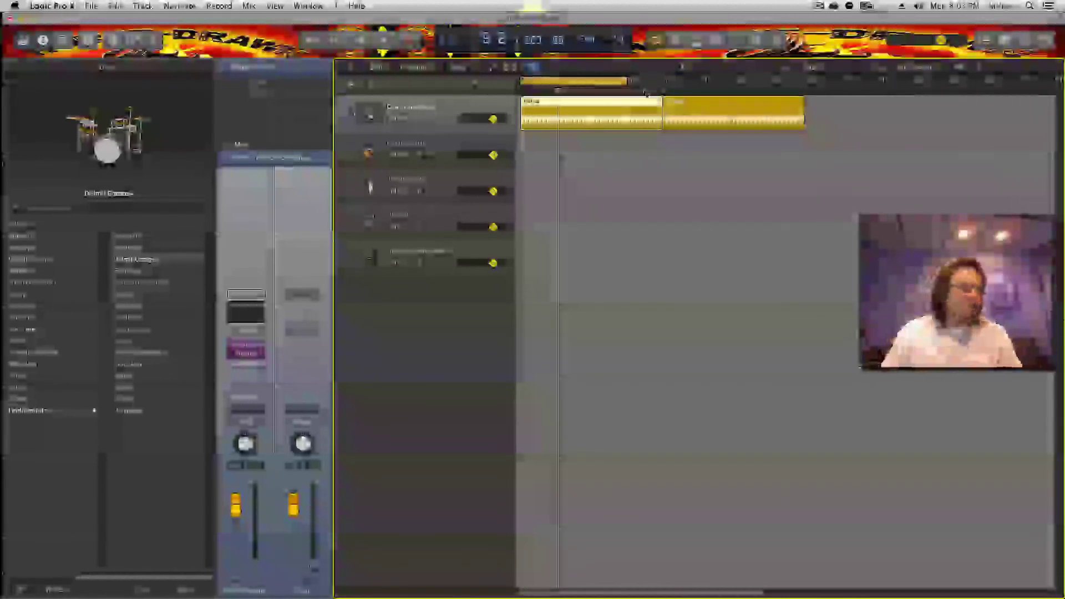
drag(630, 82, 664, 89)
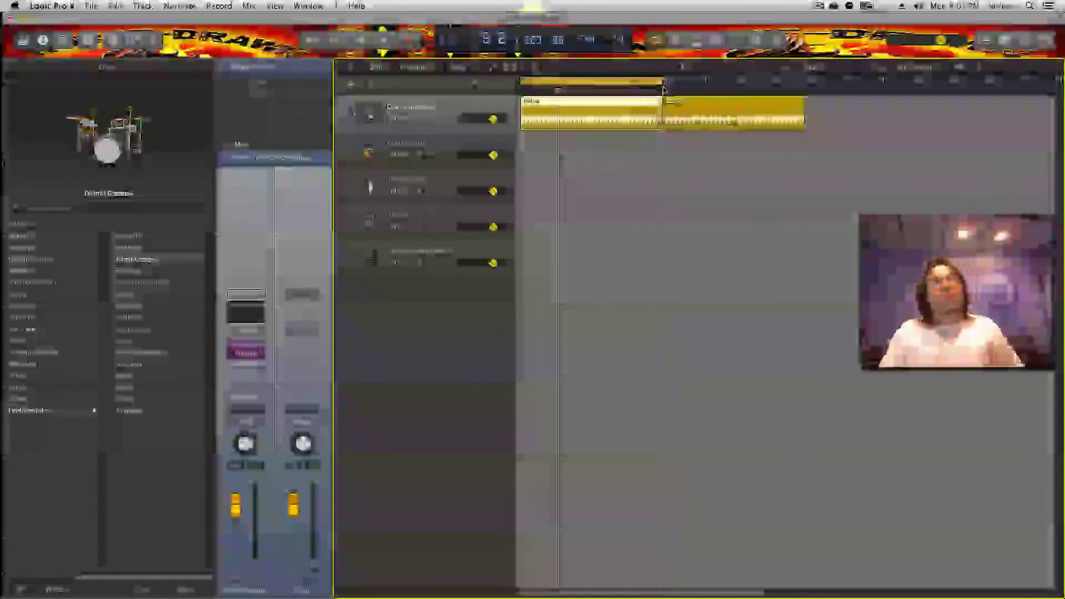